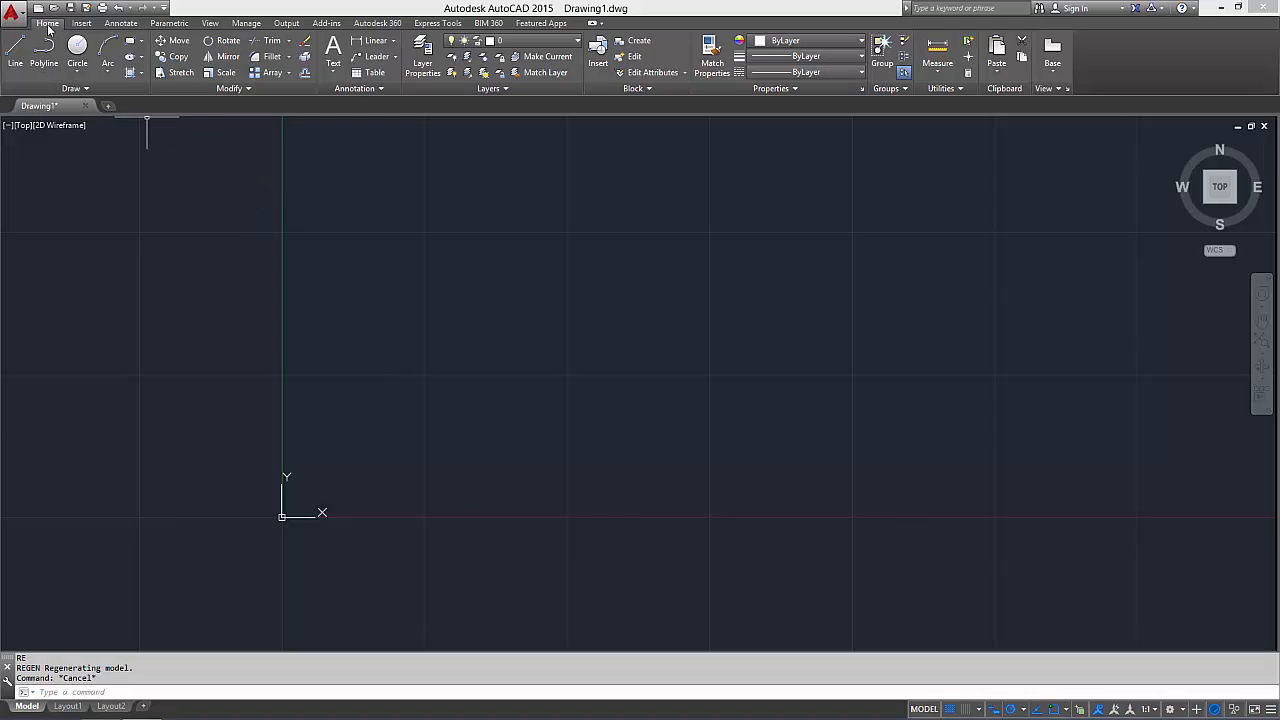
# - Examine the command groups for inserting, annotating, parametric constraints, viewing, managing, output and add-ins, plus the additional drawing tools
pyautogui.click(80, 26)
pyautogui.click(126, 27)
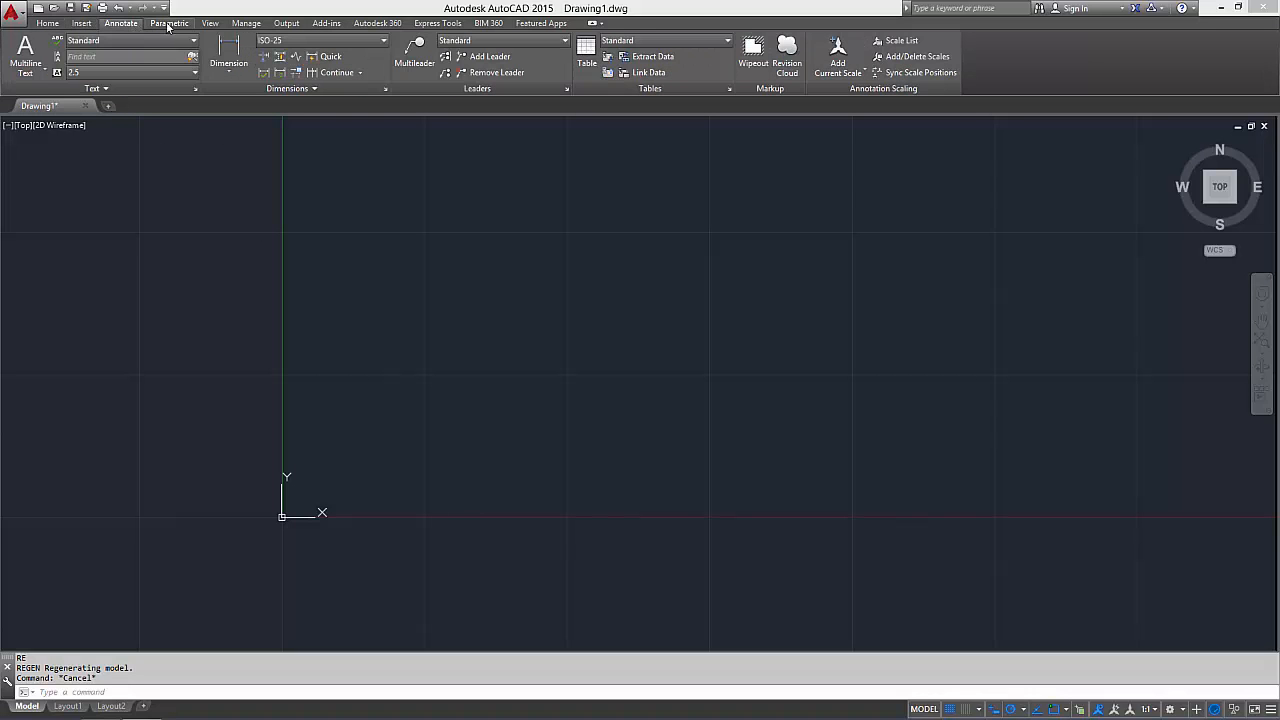
pyautogui.click(170, 26)
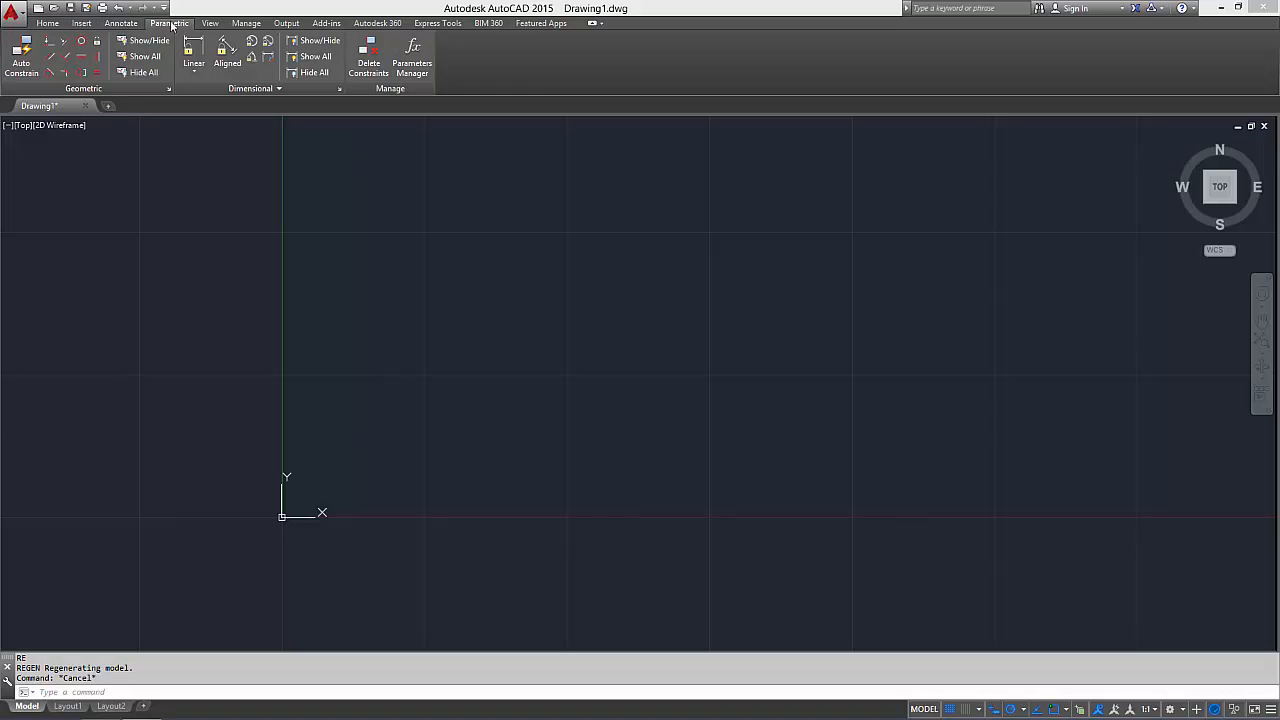
pyautogui.click(211, 23)
pyautogui.click(246, 23)
pyautogui.click(287, 23)
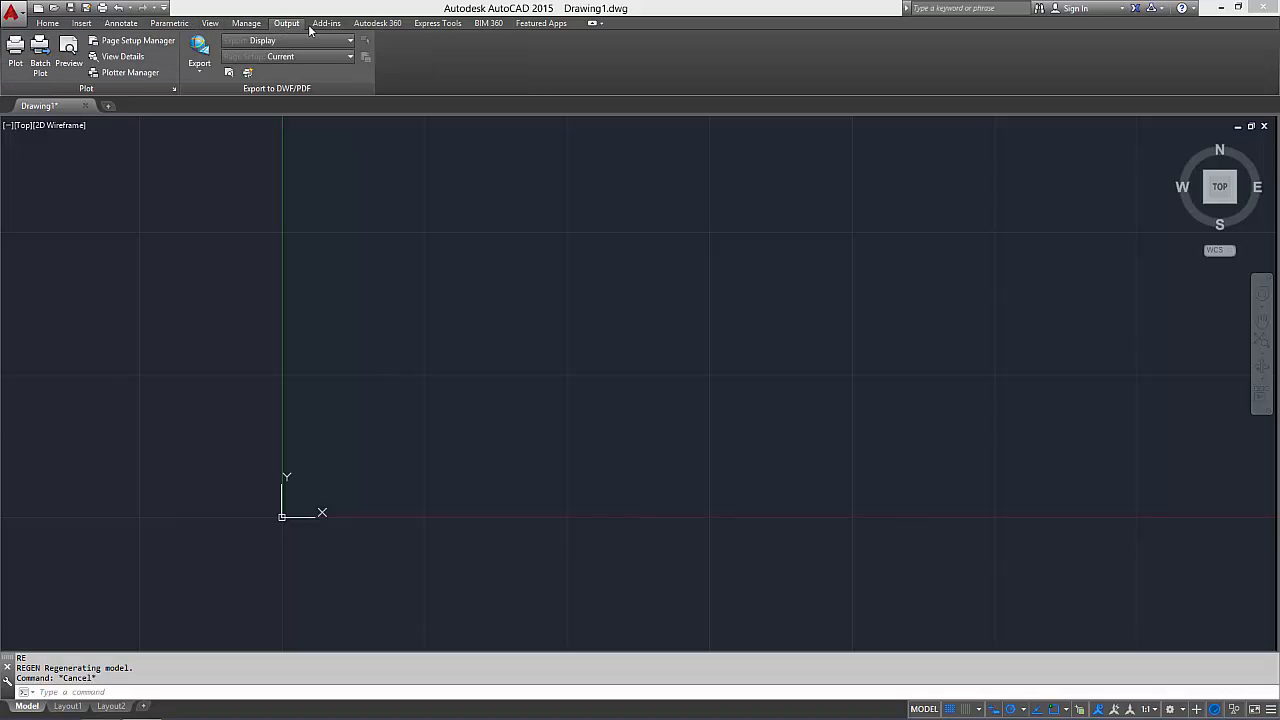
pyautogui.click(322, 24)
pyautogui.click(47, 23)
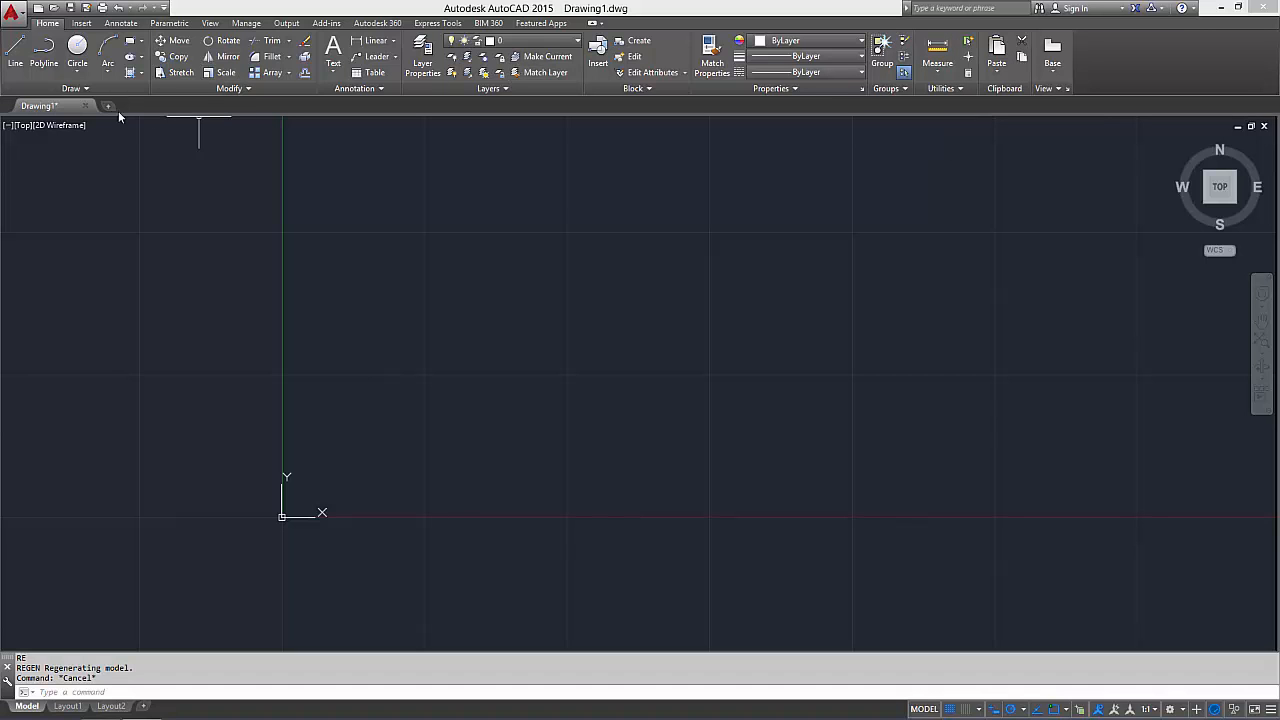
pyautogui.click(88, 89)
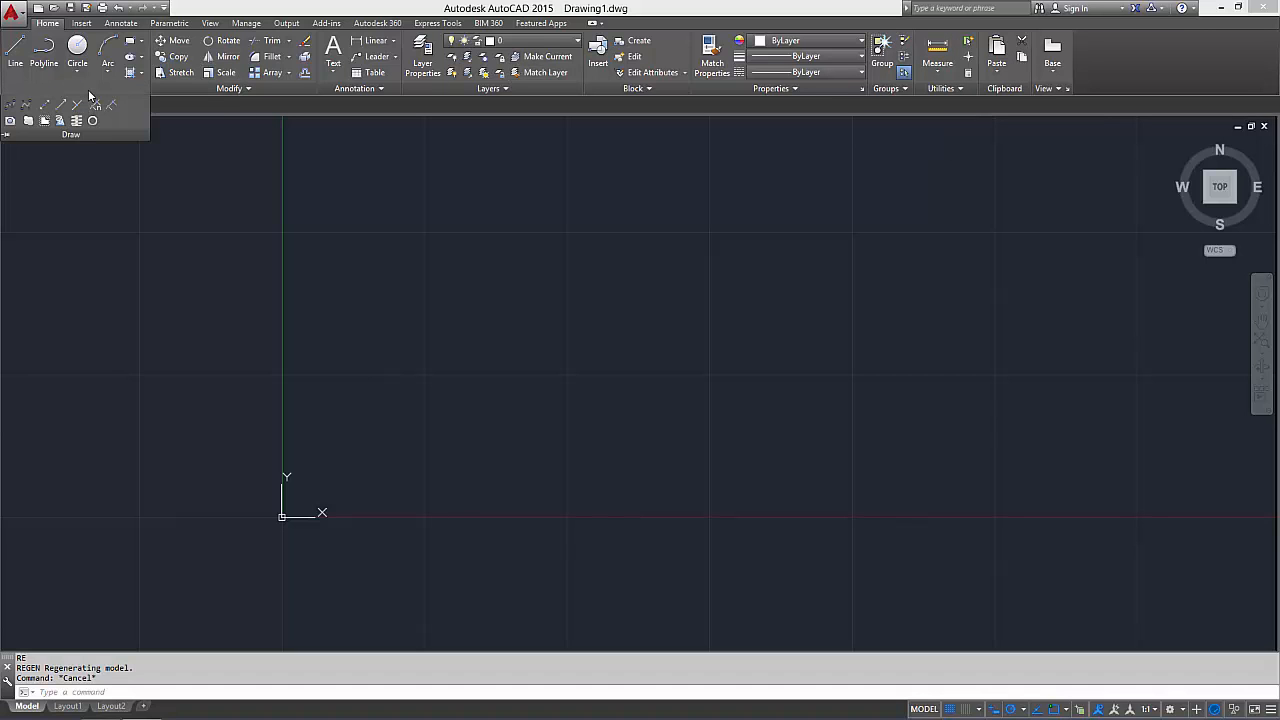
pyautogui.click(7, 135)
pyautogui.click(6, 134)
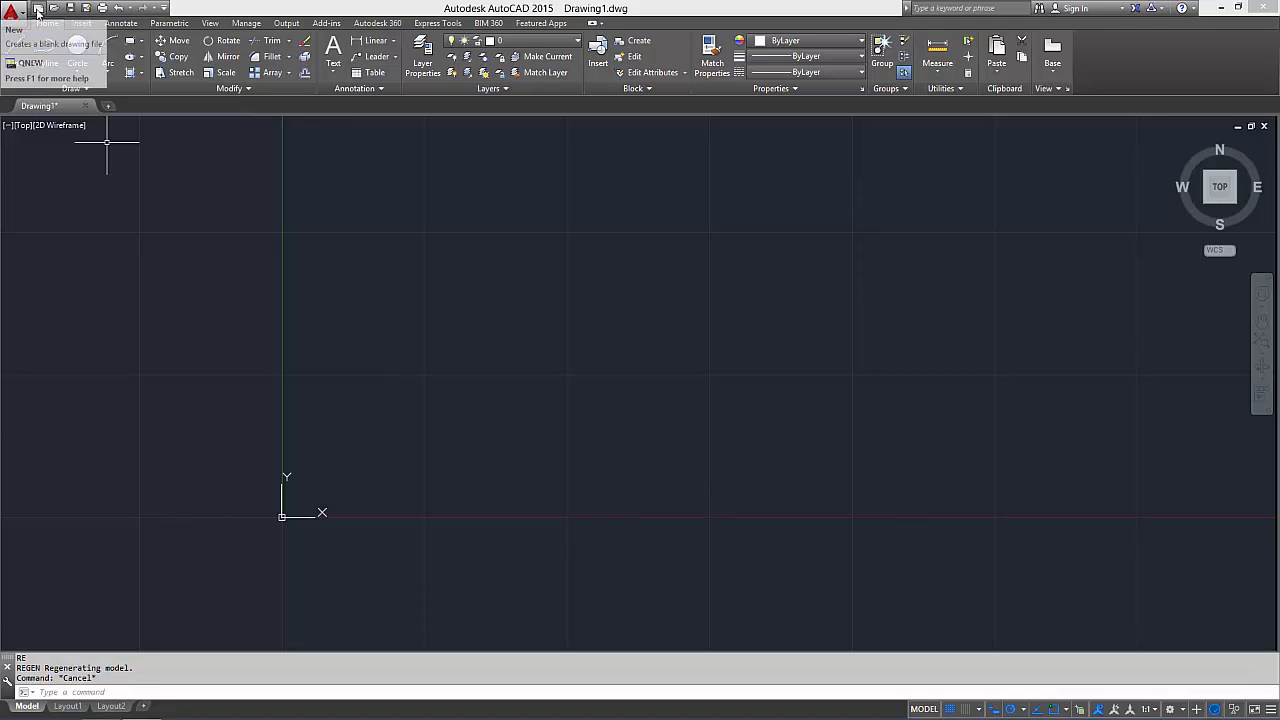
# - Browse the drawing templates available for starting a new drawing
pyautogui.click(38, 10)
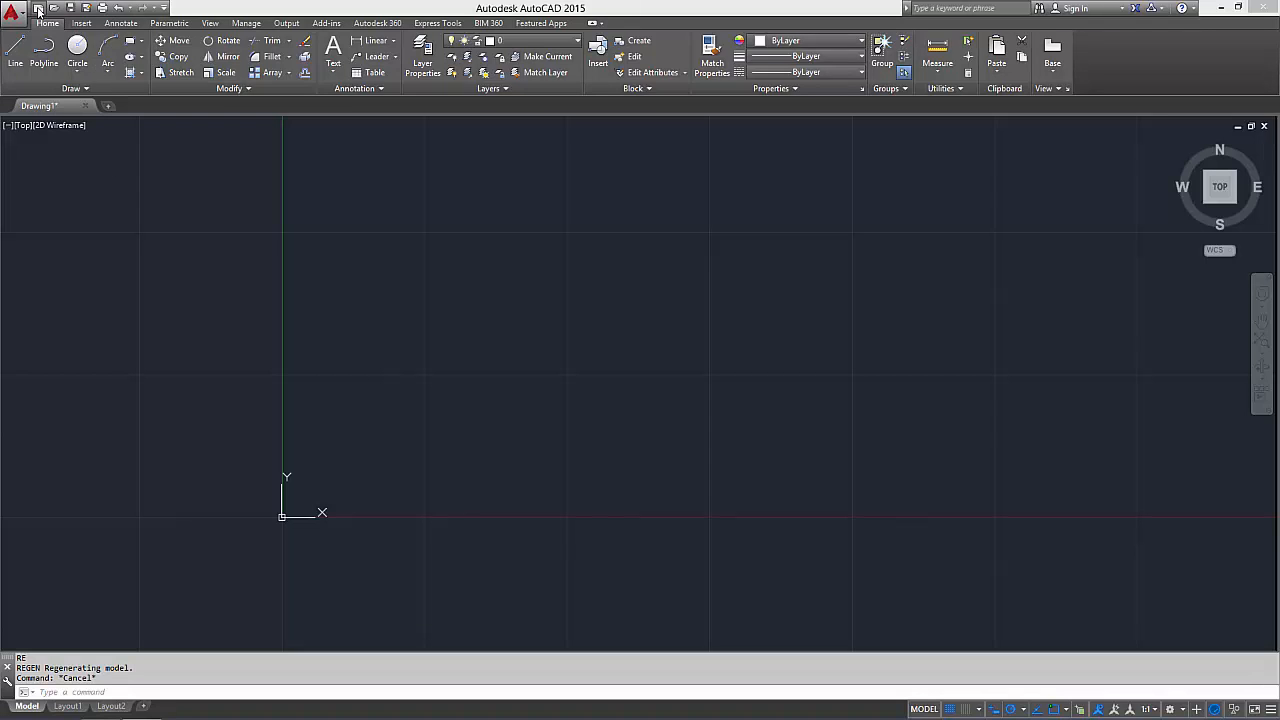
pyautogui.moveTo(707, 277); pyautogui.dragTo(707, 289)
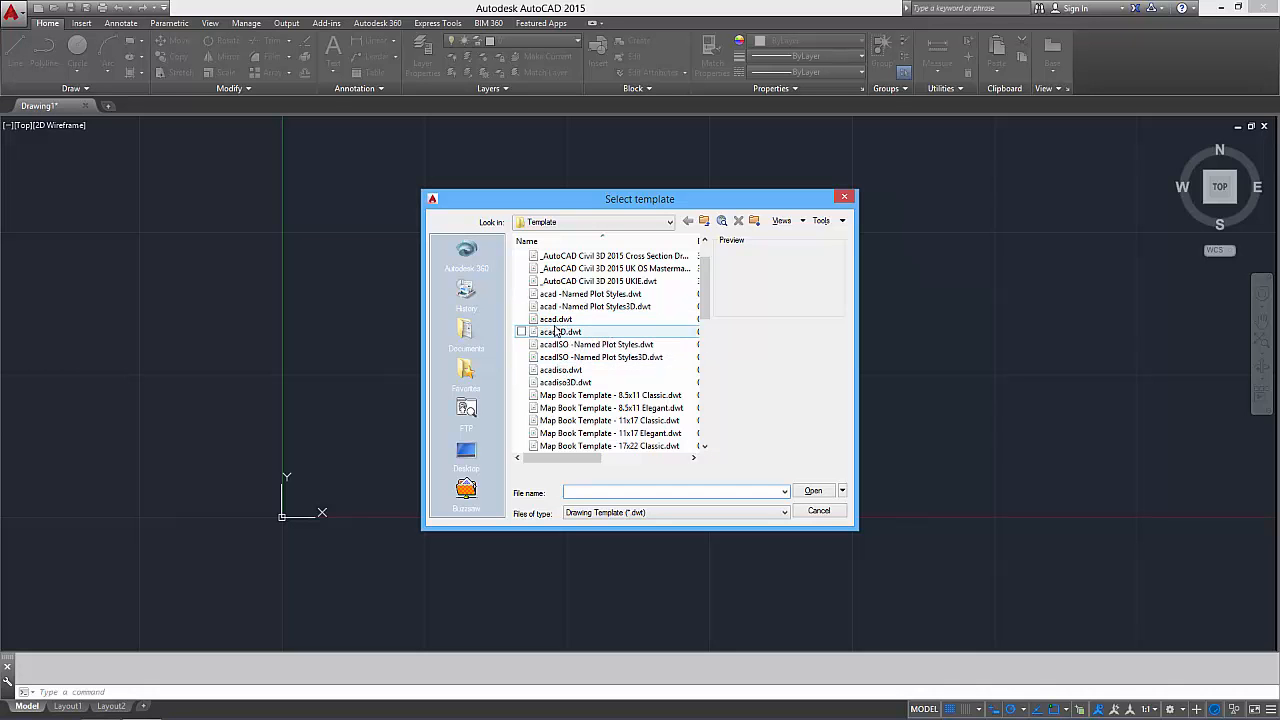
pyautogui.doubleClick(570, 358)
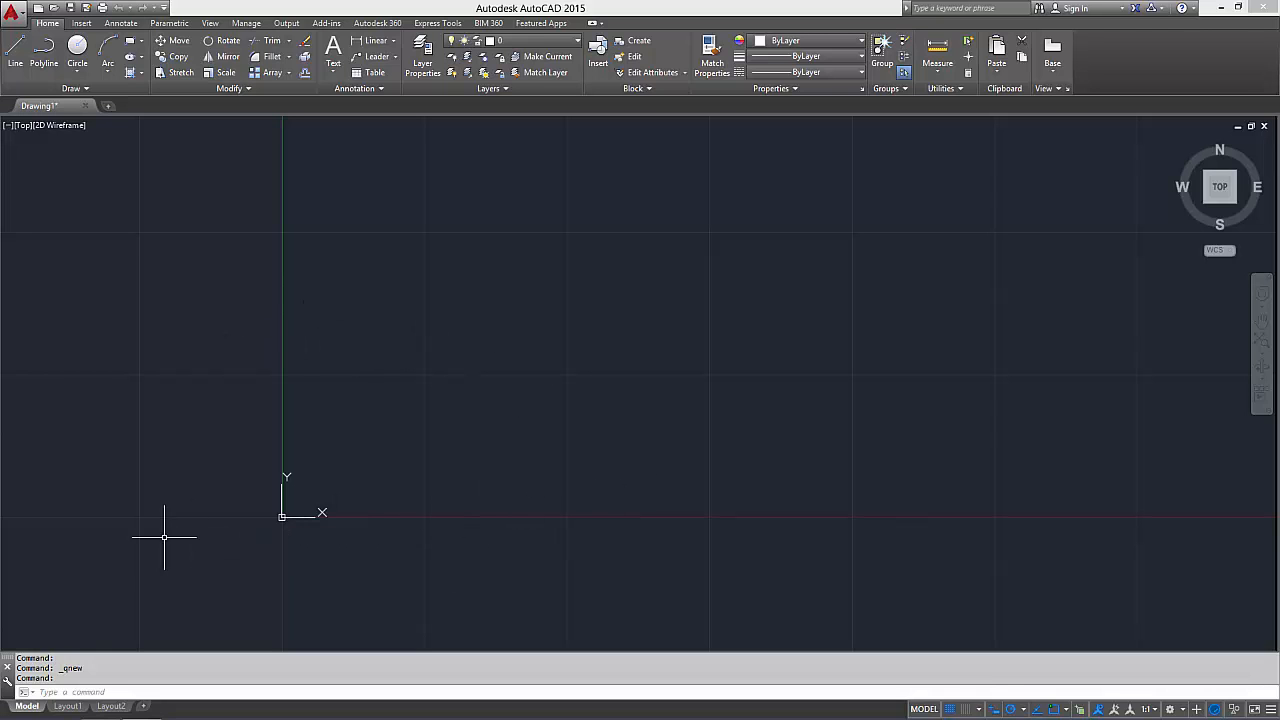
# - Inspect the Layout1 sheet and its viewport border, and return to model space
pyautogui.click(68, 707)
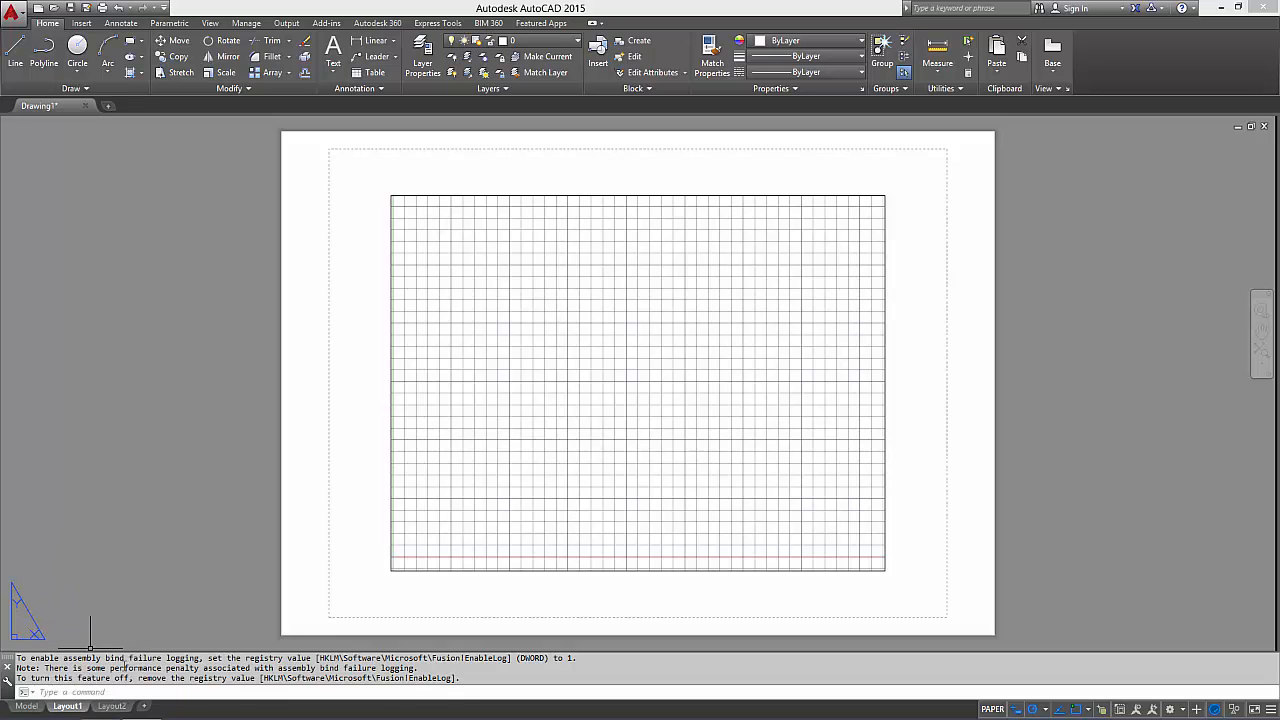
pyautogui.click(390, 399)
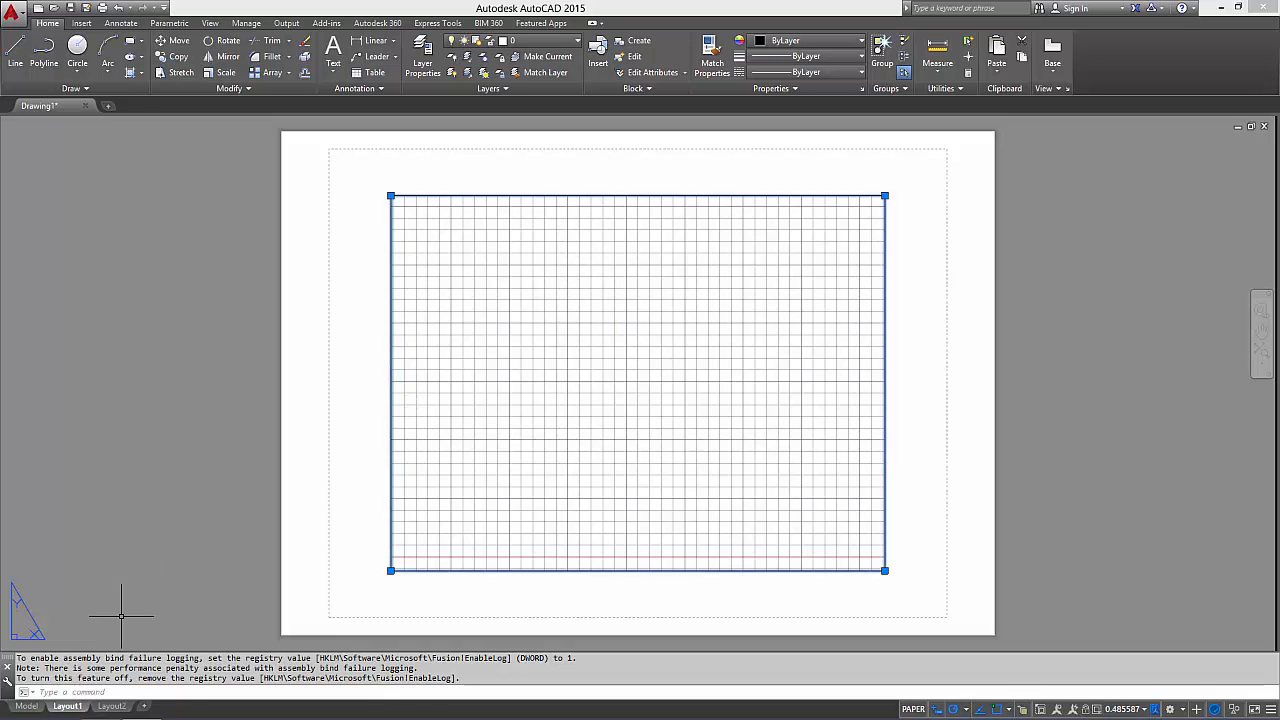
pyautogui.click(27, 707)
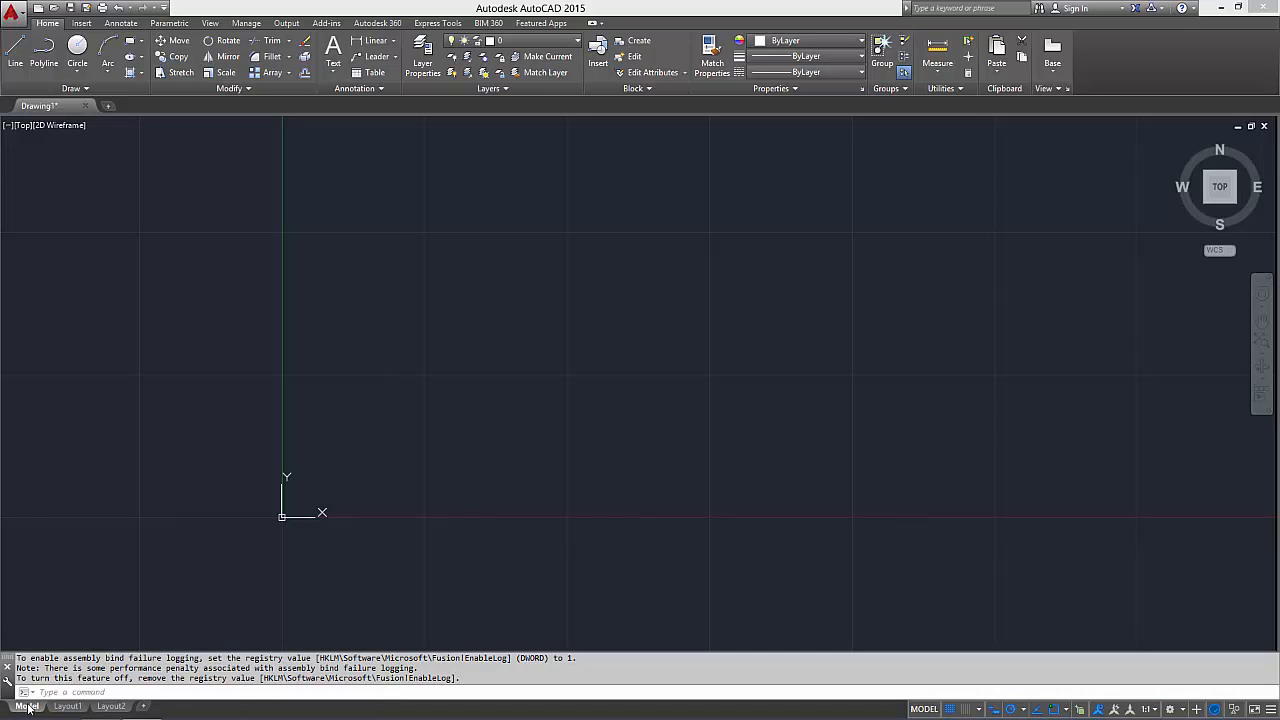
# - Draw a circle freehand by centre and radius in model space, just above the origin and touching the Y axis area
pyautogui.click(77, 50)
pyautogui.click(401, 304)
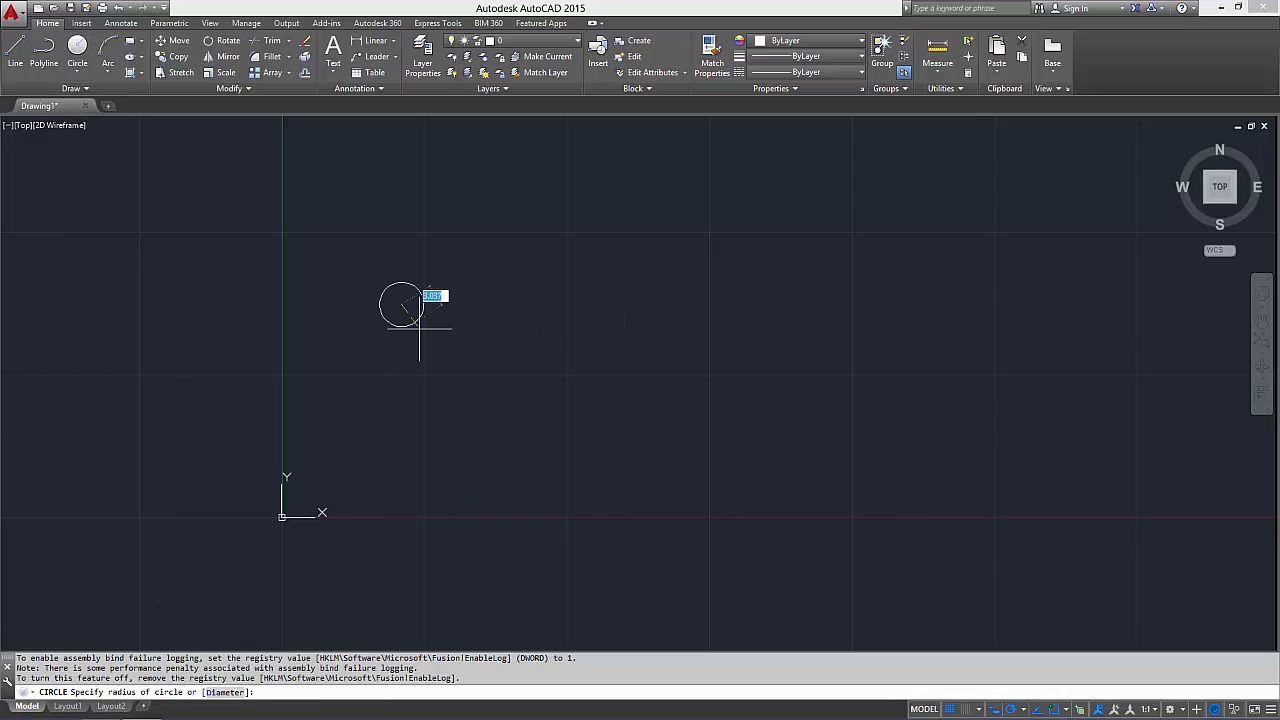
pyautogui.click(491, 395)
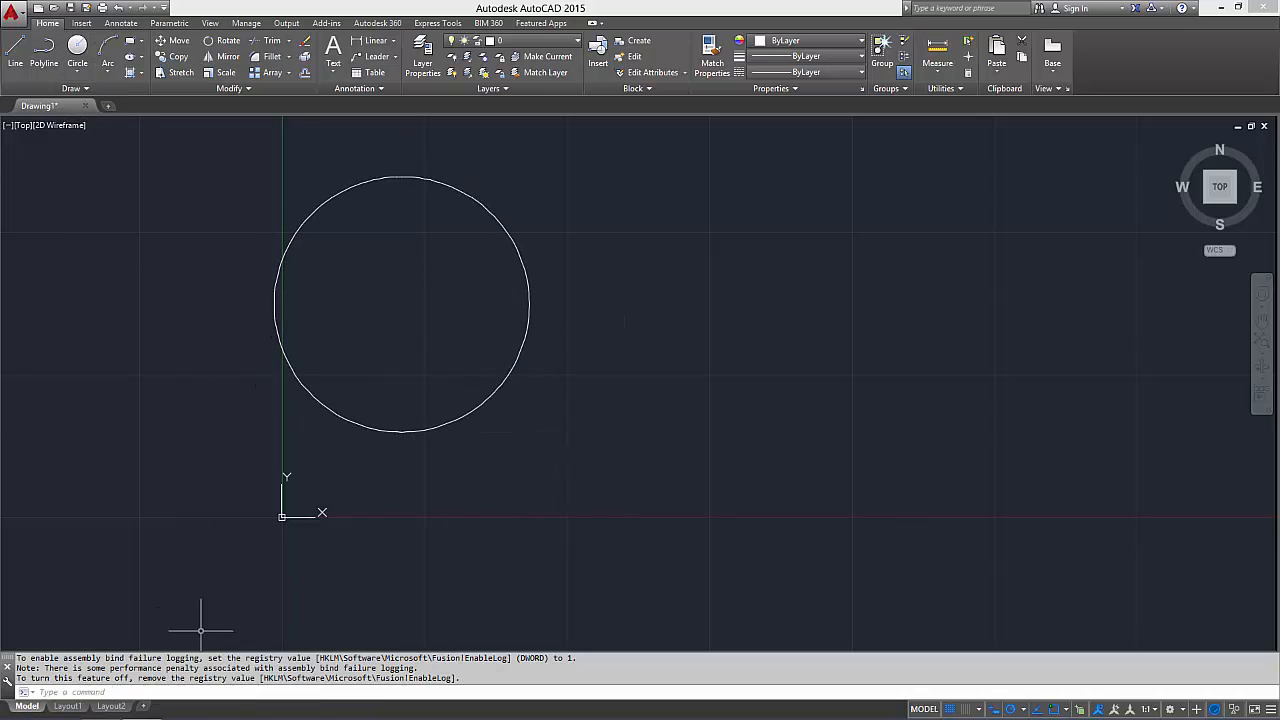
# - Compare how the circle is displayed in Layout1 and Layout2, finishing on Layout1
pyautogui.click(67, 706)
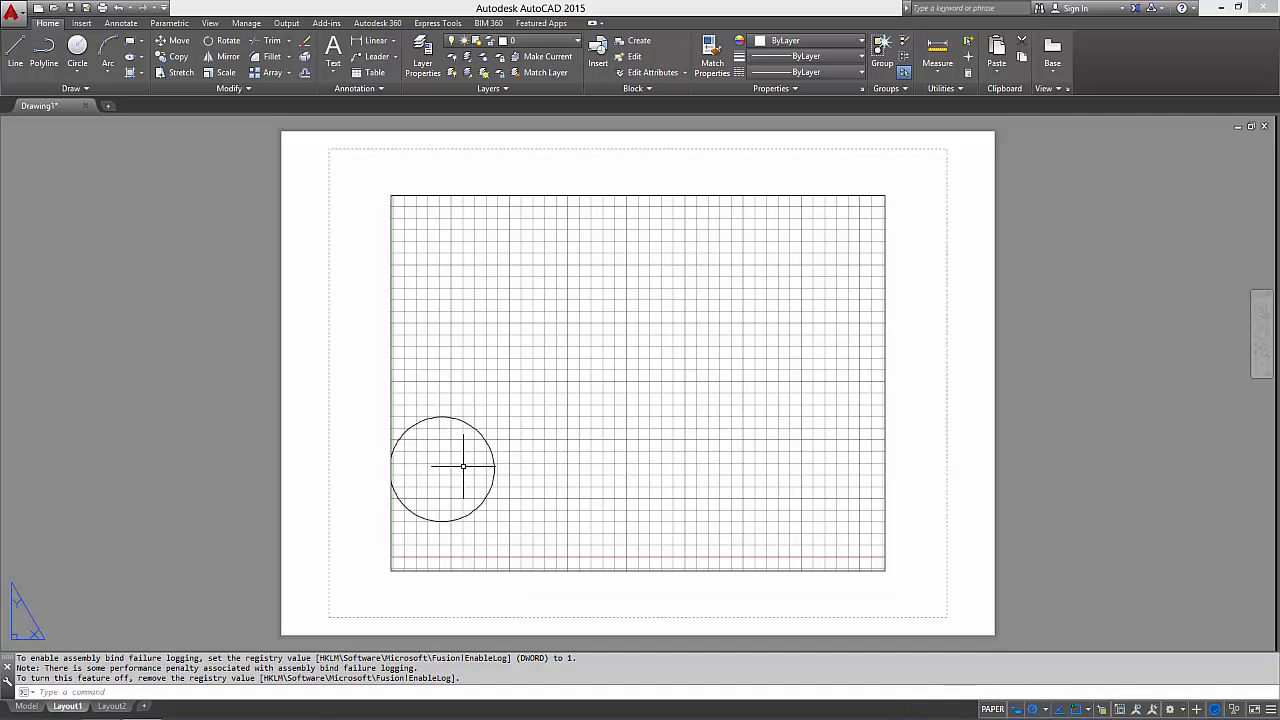
pyautogui.click(110, 706)
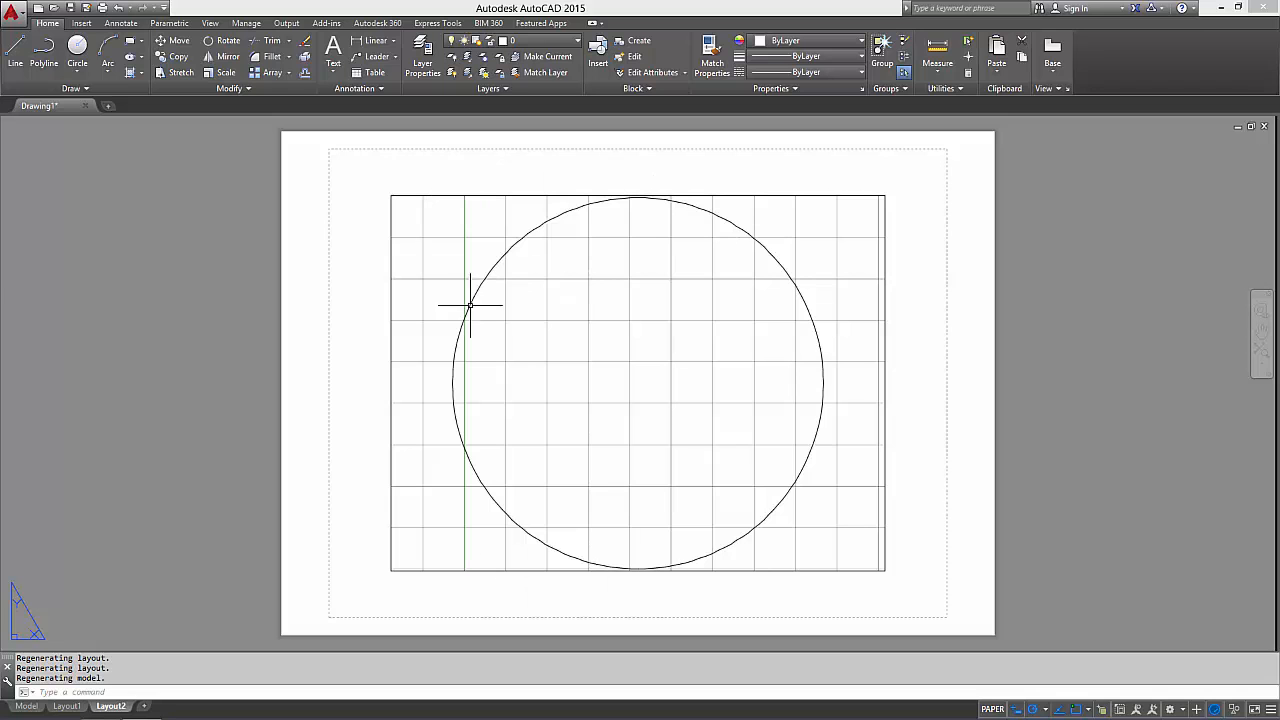
pyautogui.click(67, 706)
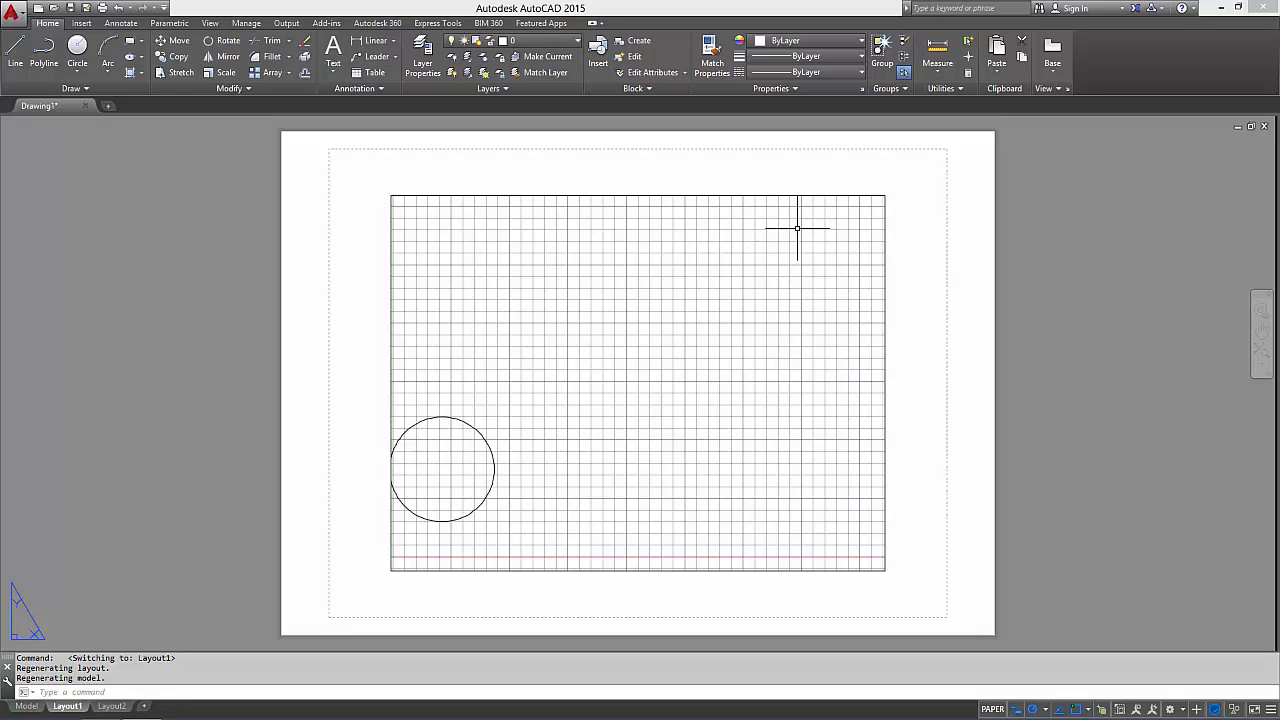
# - Zoom the Layout1 viewport to its extents so the circle fills it, and return to paper space
pyautogui.doubleClick(602, 388)
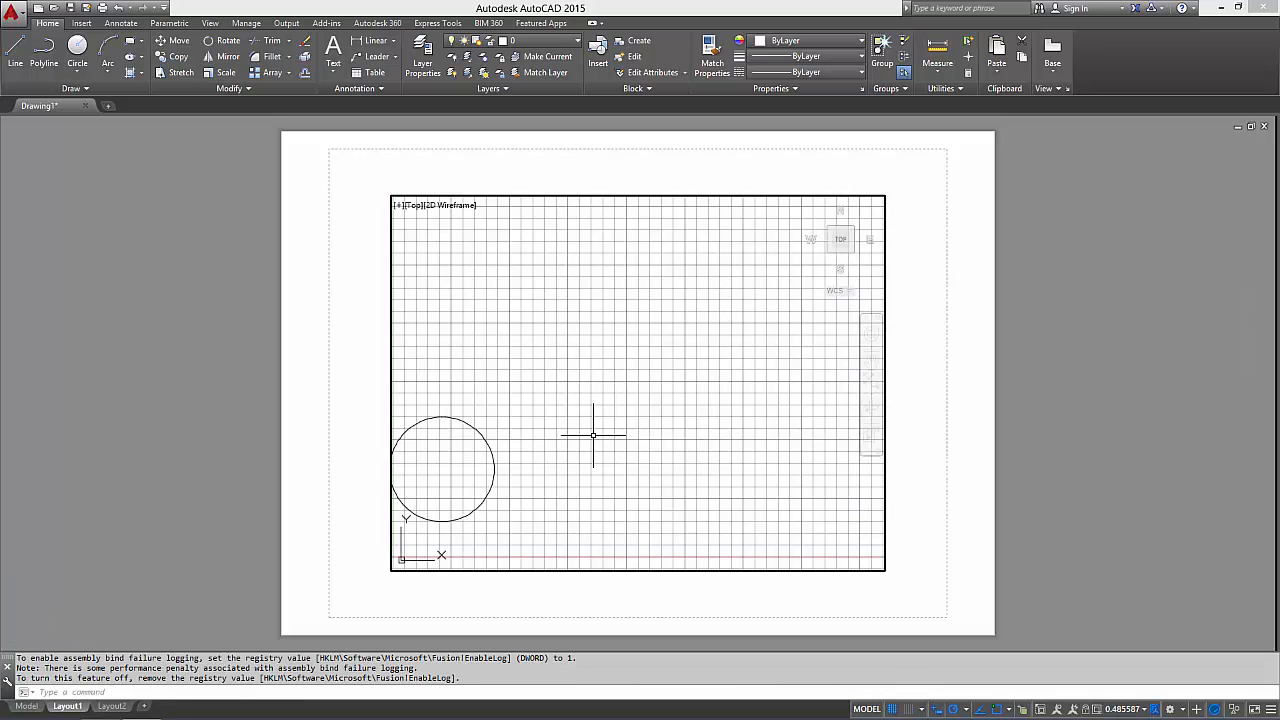
pyautogui.moveTo(505, 465)
pyautogui.mouseDown(button='middle')
pyautogui.moveTo(591, 491)
pyautogui.moveTo(680, 391)
pyautogui.moveTo(657, 388)
pyautogui.mouseUp(button='middle')
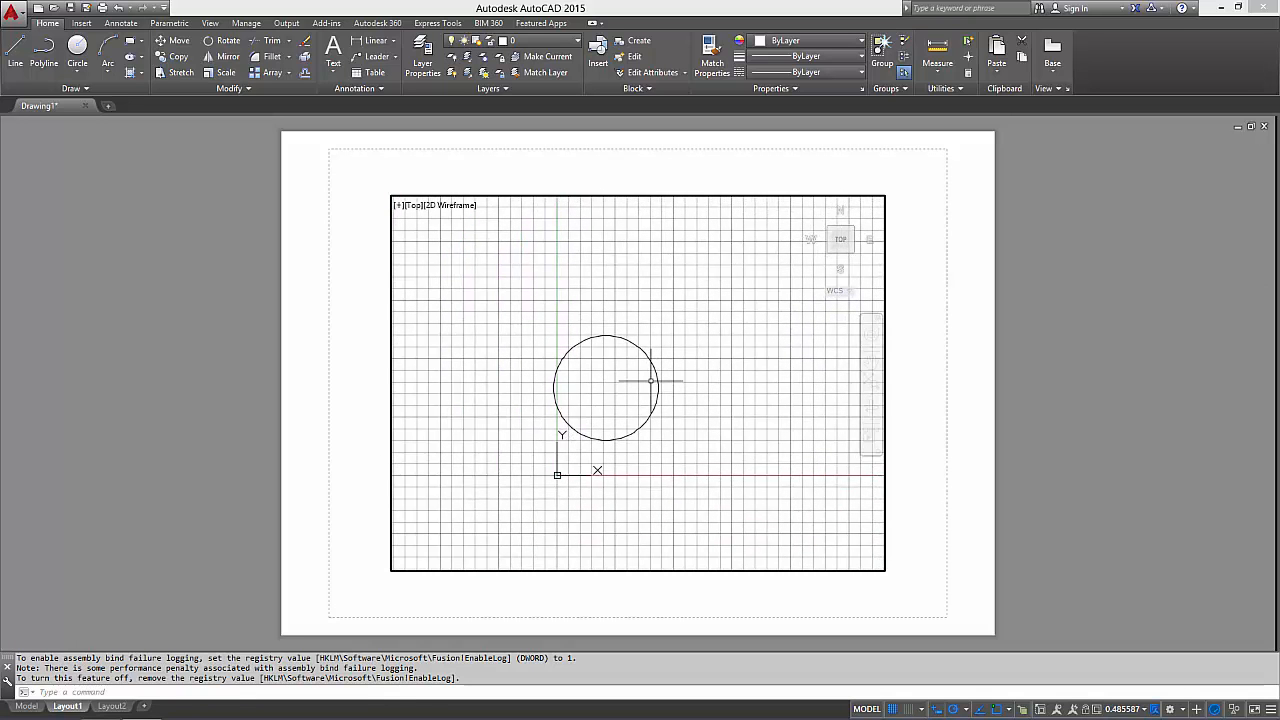
pyautogui.middleClick(651, 381)
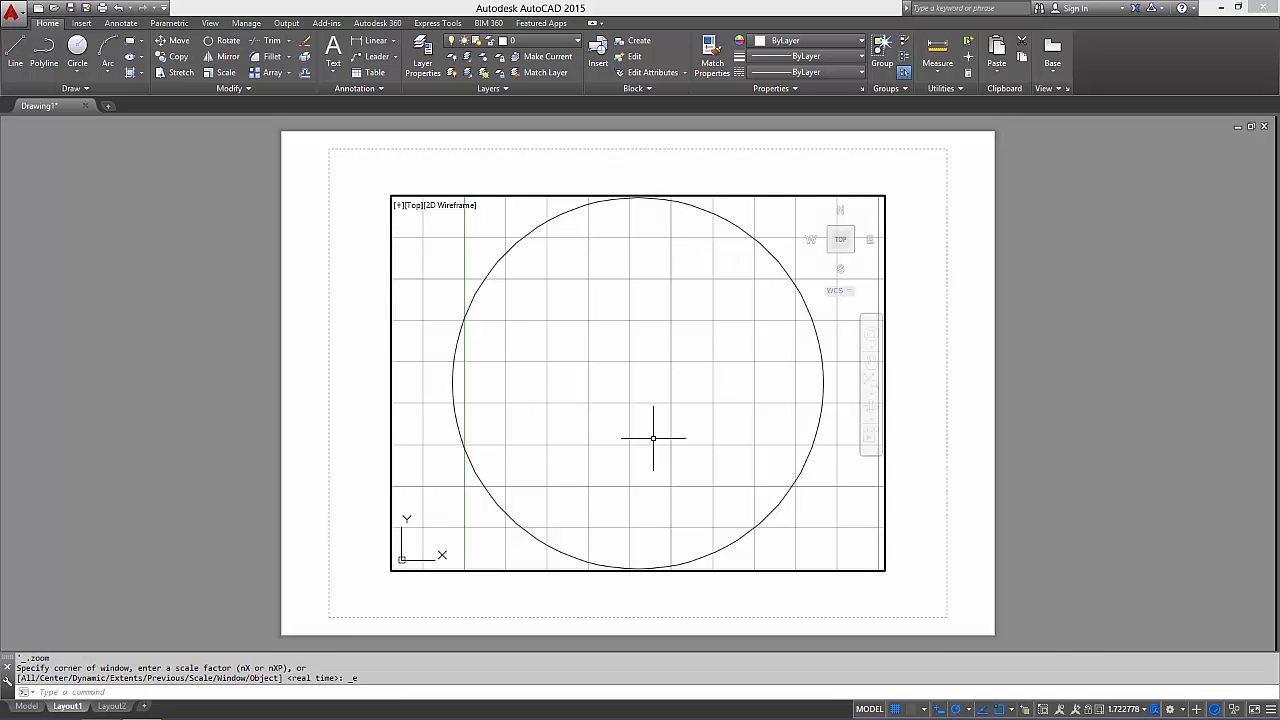
pyautogui.doubleClick(653, 166)
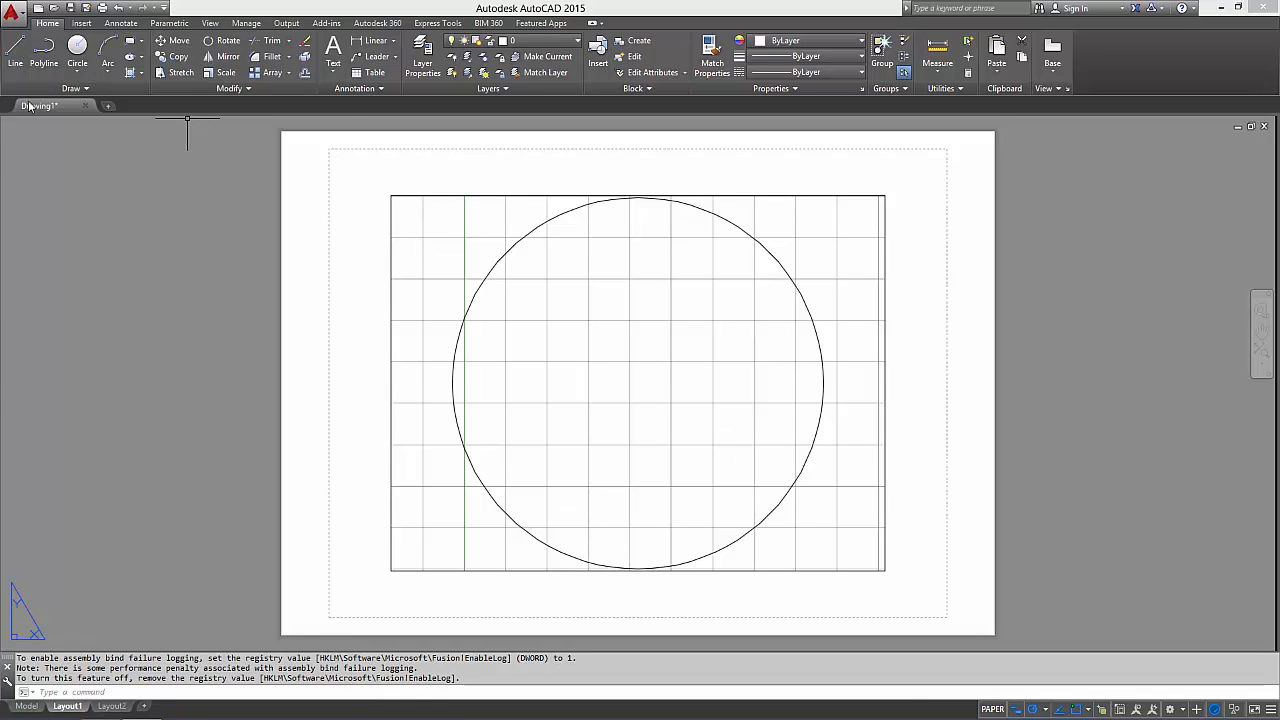
# - Switch between Layout1 and Layout2 through the drawing's file previews, ending in model space
pyautogui.moveTo(52, 108)
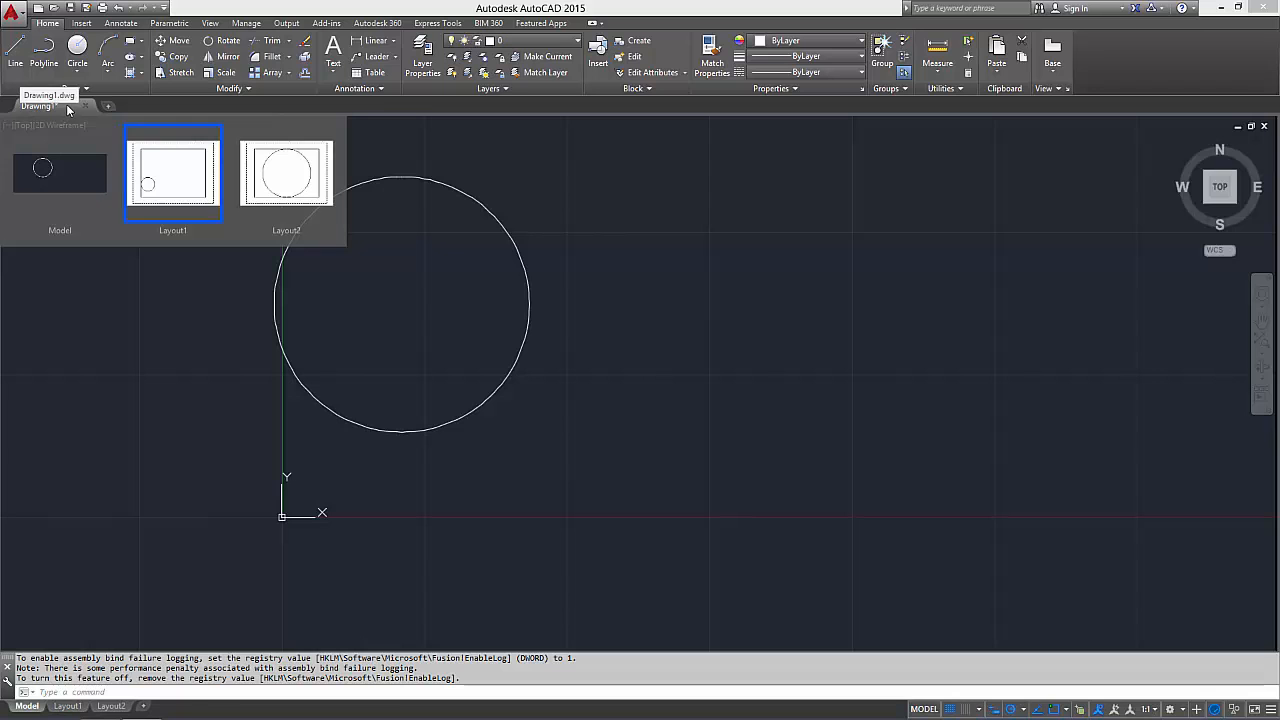
pyautogui.moveTo(65, 172)
pyautogui.click(175, 189)
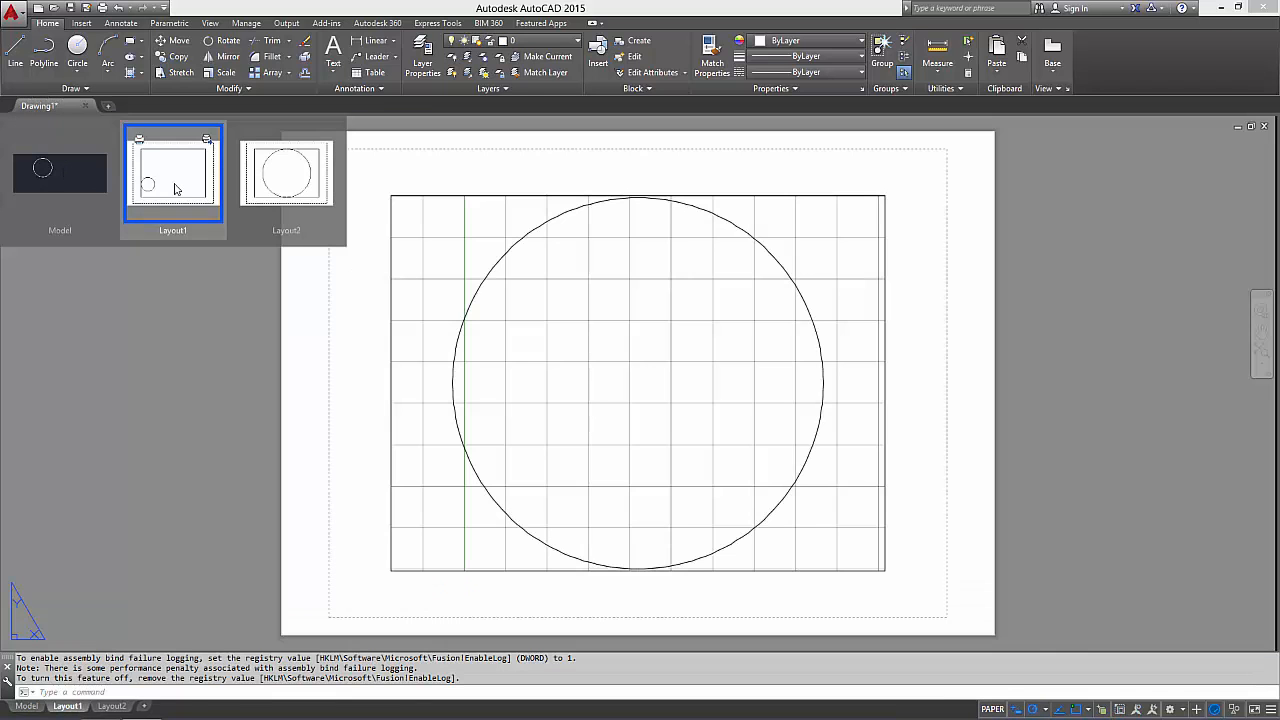
pyautogui.click(285, 190)
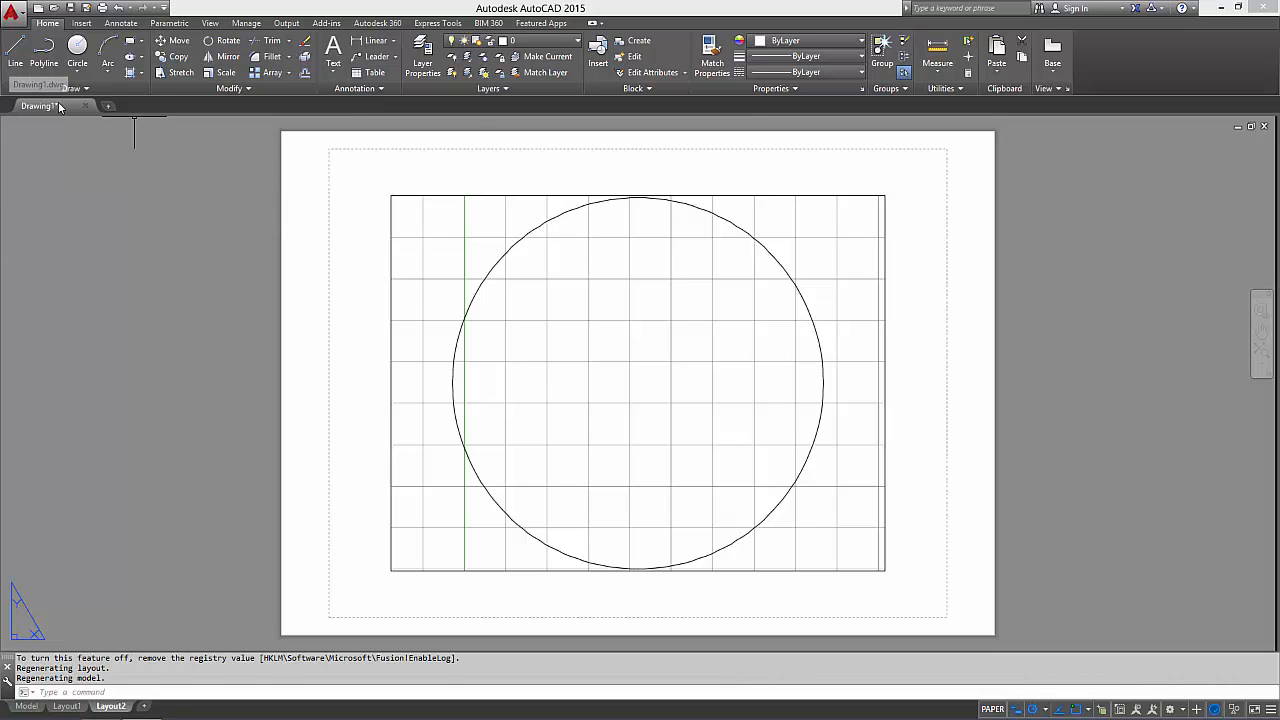
pyautogui.moveTo(59, 107)
pyautogui.click(171, 170)
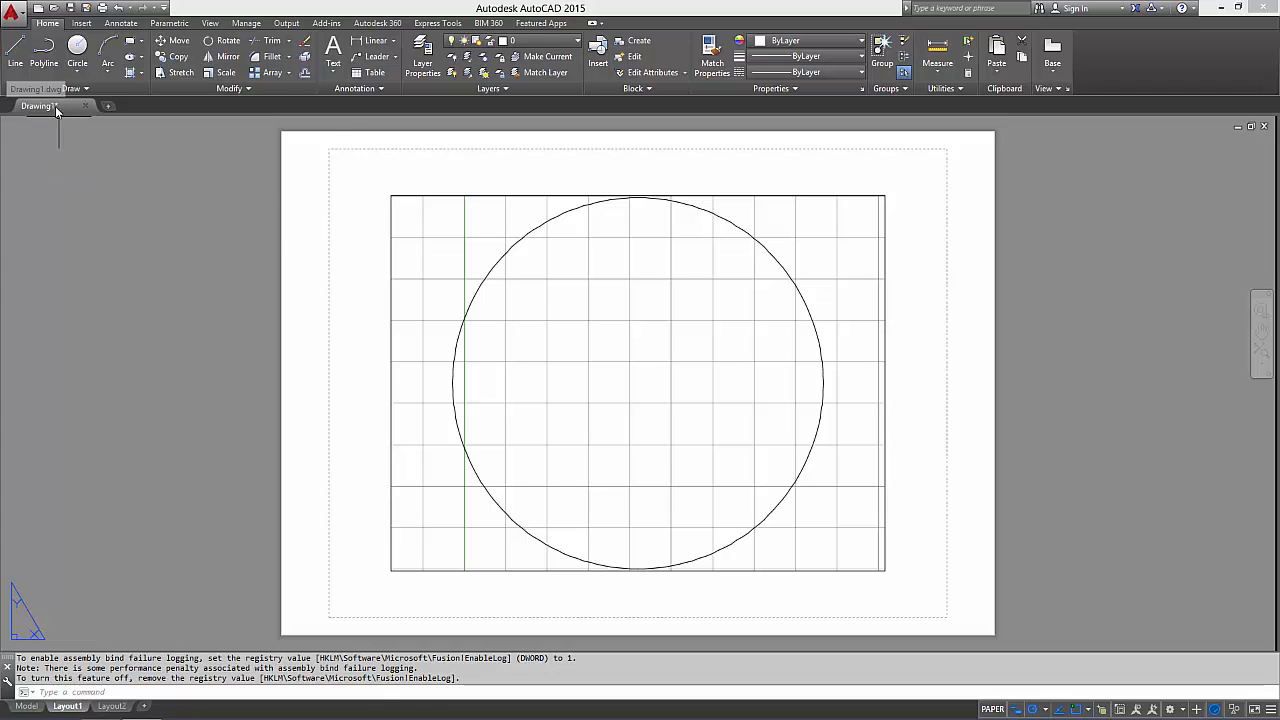
pyautogui.moveTo(55, 106)
pyautogui.click(61, 172)
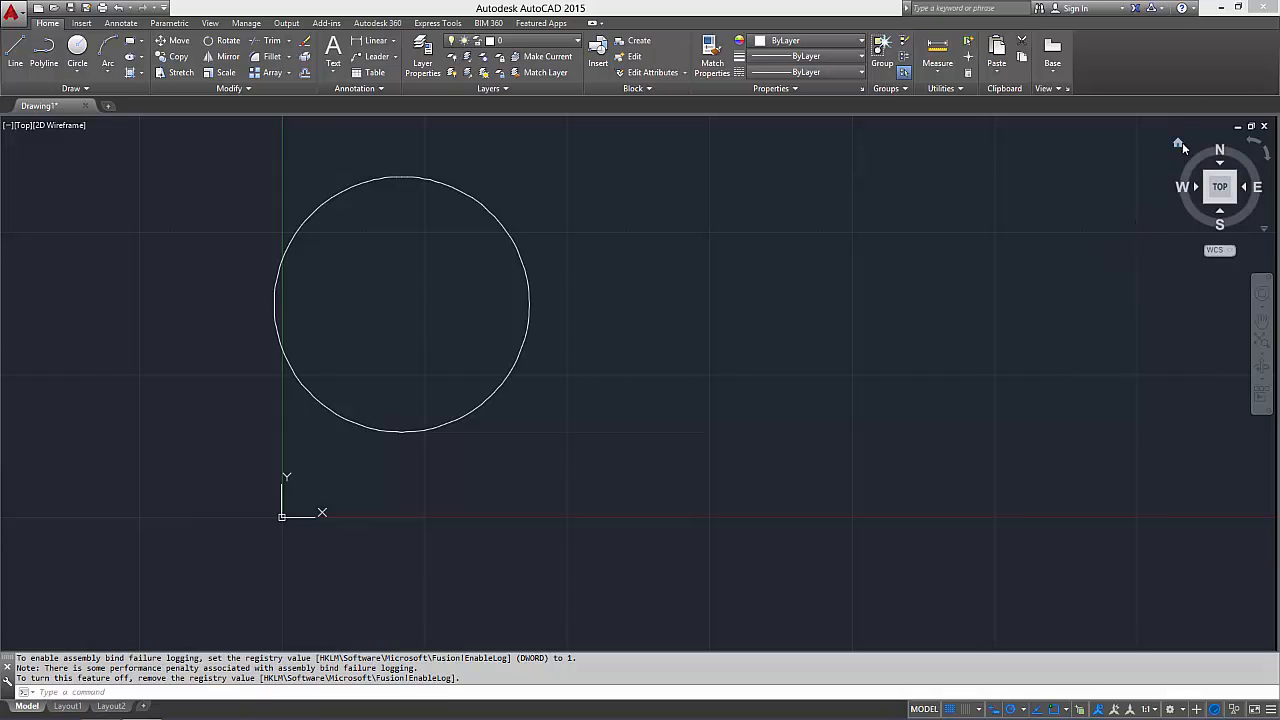
# - View the circle from the isometric home view, and restore the top view
pyautogui.click(1178, 144)
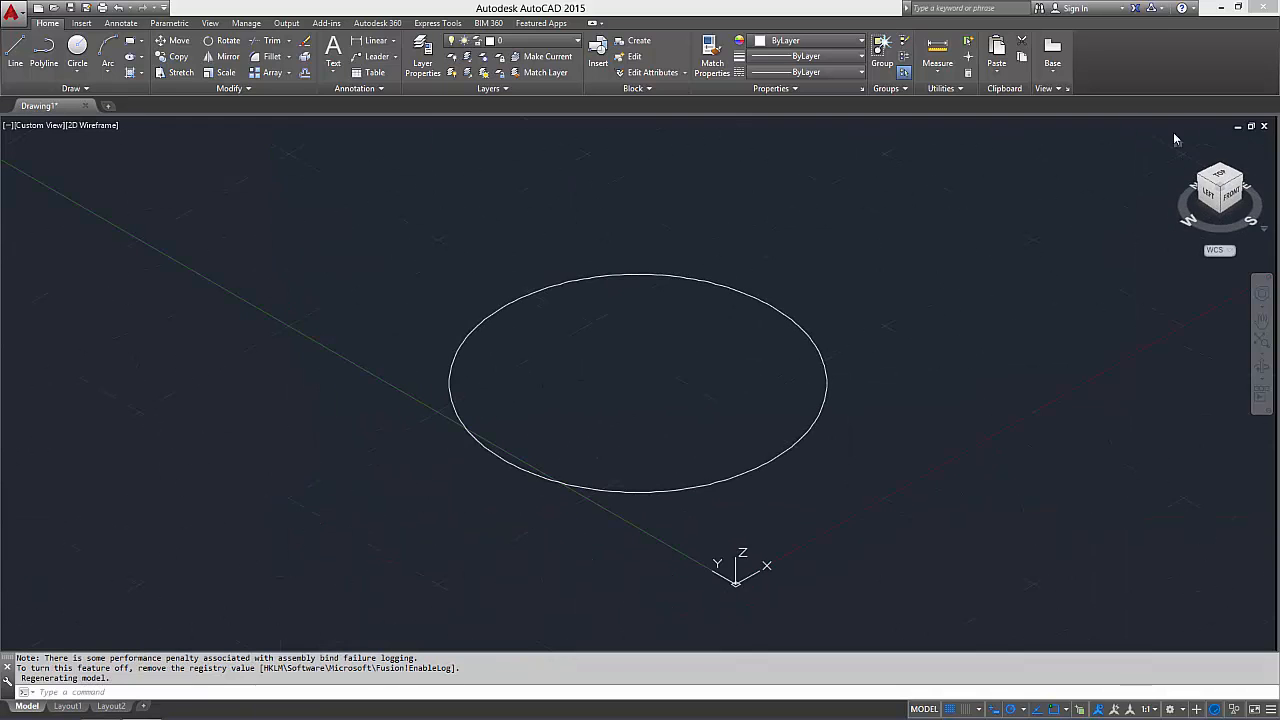
pyautogui.moveTo(866, 449); pyautogui.dragTo(913, 470, button='middle')
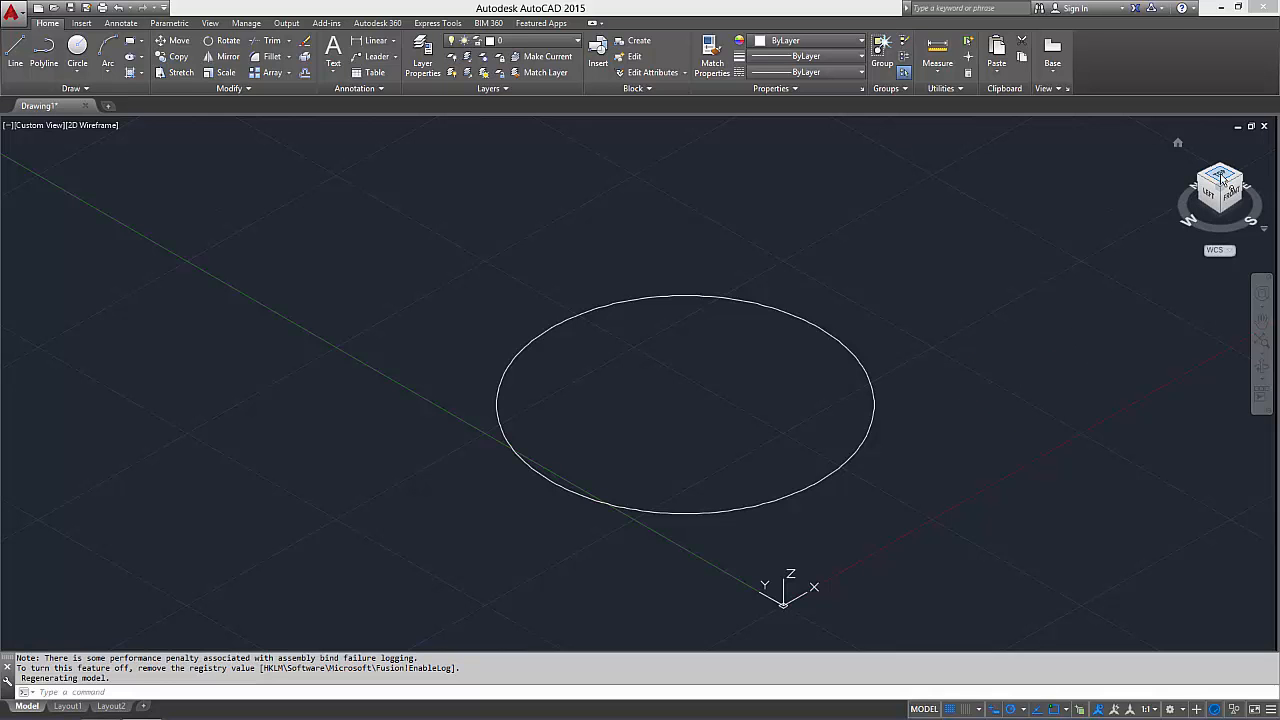
pyautogui.click(1220, 176)
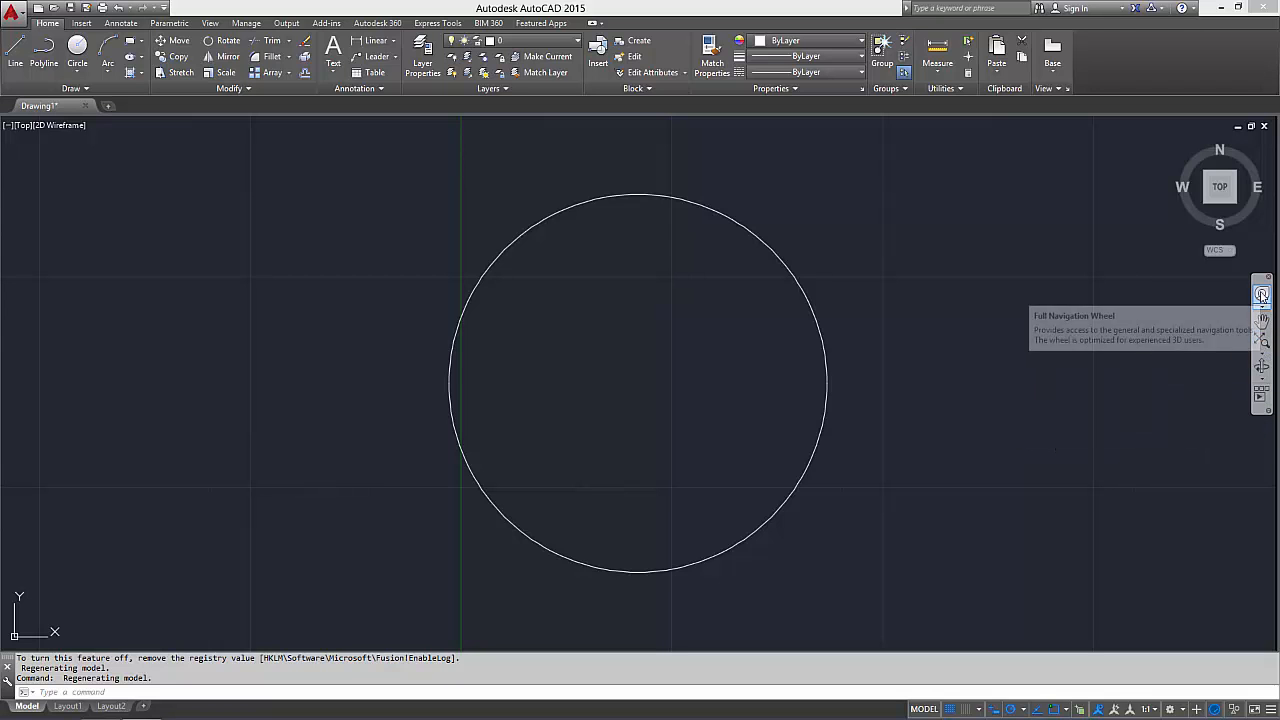
# - Try orbiting the view with the Full Navigation Wheel, restore the top view and close the wheel
pyautogui.click(1262, 294)
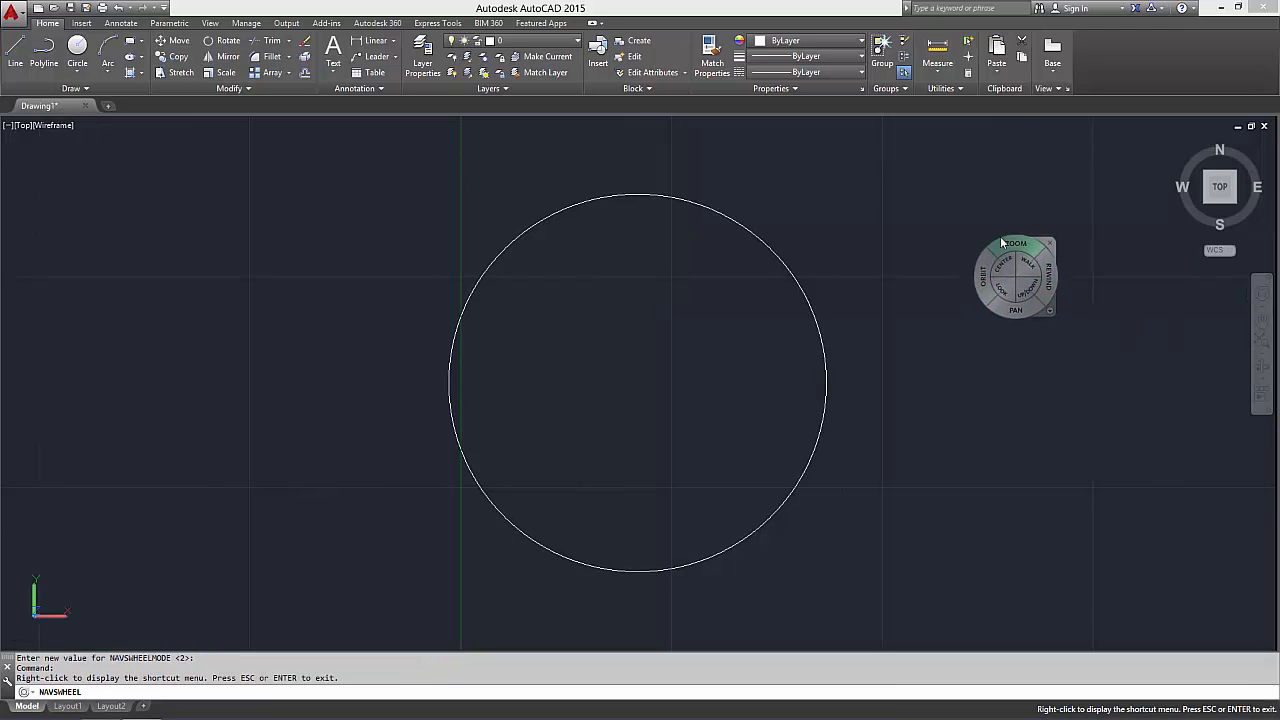
pyautogui.moveTo(981, 278)
pyautogui.mouseDown()
pyautogui.moveTo(920, 214)
pyautogui.moveTo(1031, 149)
pyautogui.moveTo(723, 203)
pyautogui.moveTo(849, 293)
pyautogui.moveTo(983, 240)
pyautogui.moveTo(1009, 258)
pyautogui.moveTo(971, 249)
pyautogui.moveTo(714, 334)
pyautogui.moveTo(817, 320)
pyautogui.moveTo(833, 290)
pyautogui.moveTo(817, 330)
pyautogui.moveTo(717, 209)
pyautogui.moveTo(702, 219)
pyautogui.moveTo(698, 169)
pyautogui.moveTo(603, 634)
pyautogui.moveTo(450, 200)
pyautogui.moveTo(944, 286)
pyautogui.moveTo(955, 320)
pyautogui.moveTo(986, 280)
pyautogui.moveTo(674, 279)
pyautogui.mouseUp()
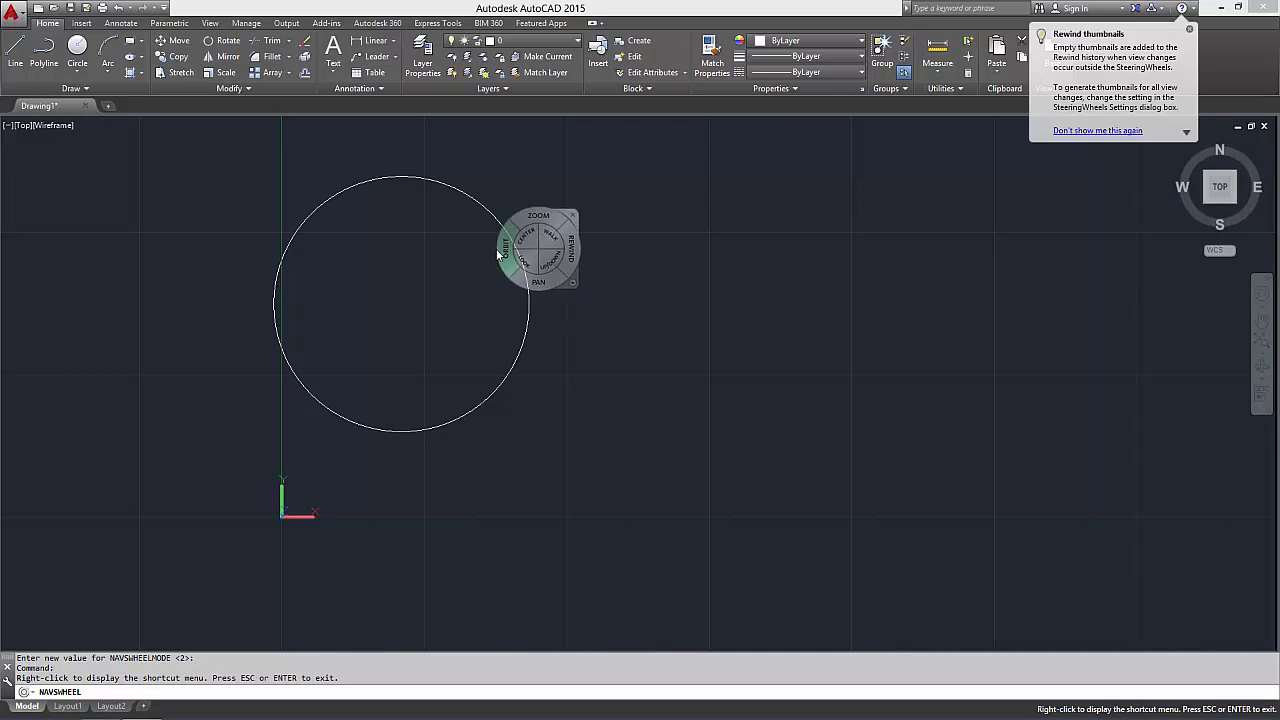
pyautogui.click(1219, 190)
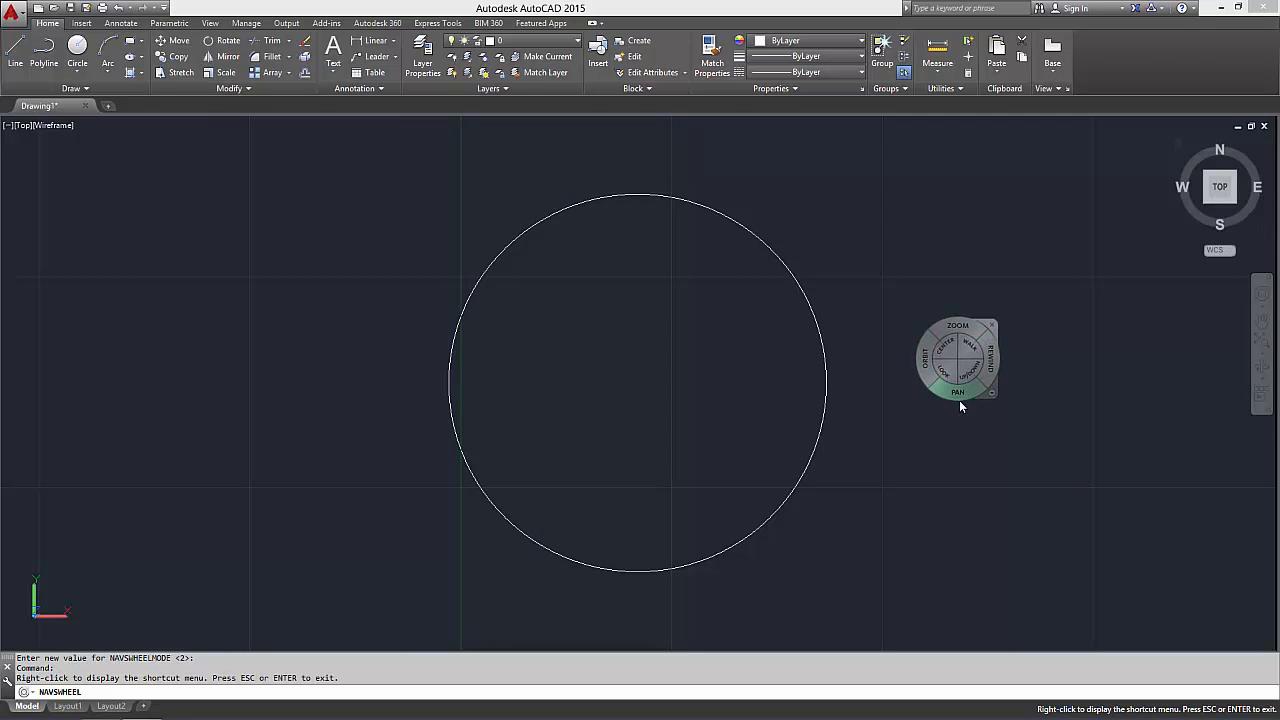
pyautogui.click(992, 321)
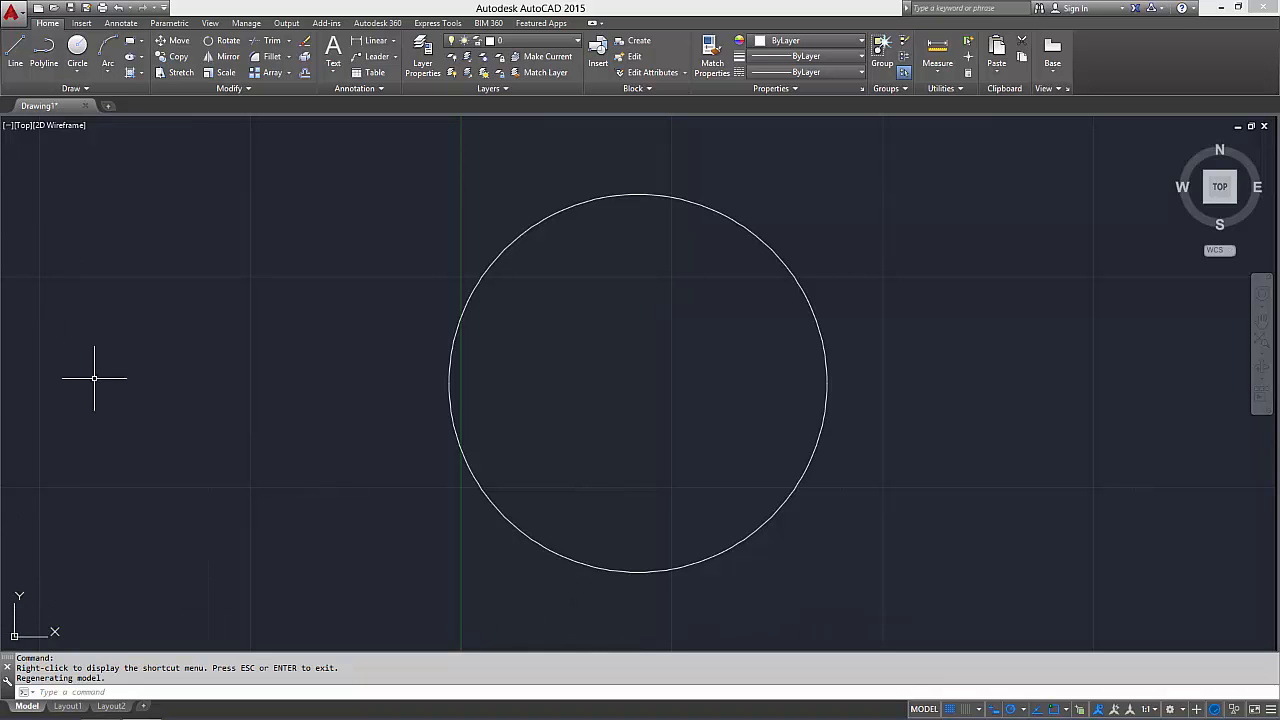
# - Zoom in on the coordinate origin and centre it in the model space view
pyautogui.scroll(1, 141, 607)
pyautogui.moveTo(141, 607); pyautogui.dragTo(520, 392, button='middle')
pyautogui.moveTo(831, 508)
pyautogui.mouseDown(button='middle')
pyautogui.moveTo(460, 441)
pyautogui.moveTo(451, 391)
pyautogui.moveTo(412, 390)
pyautogui.mouseUp(button='middle')
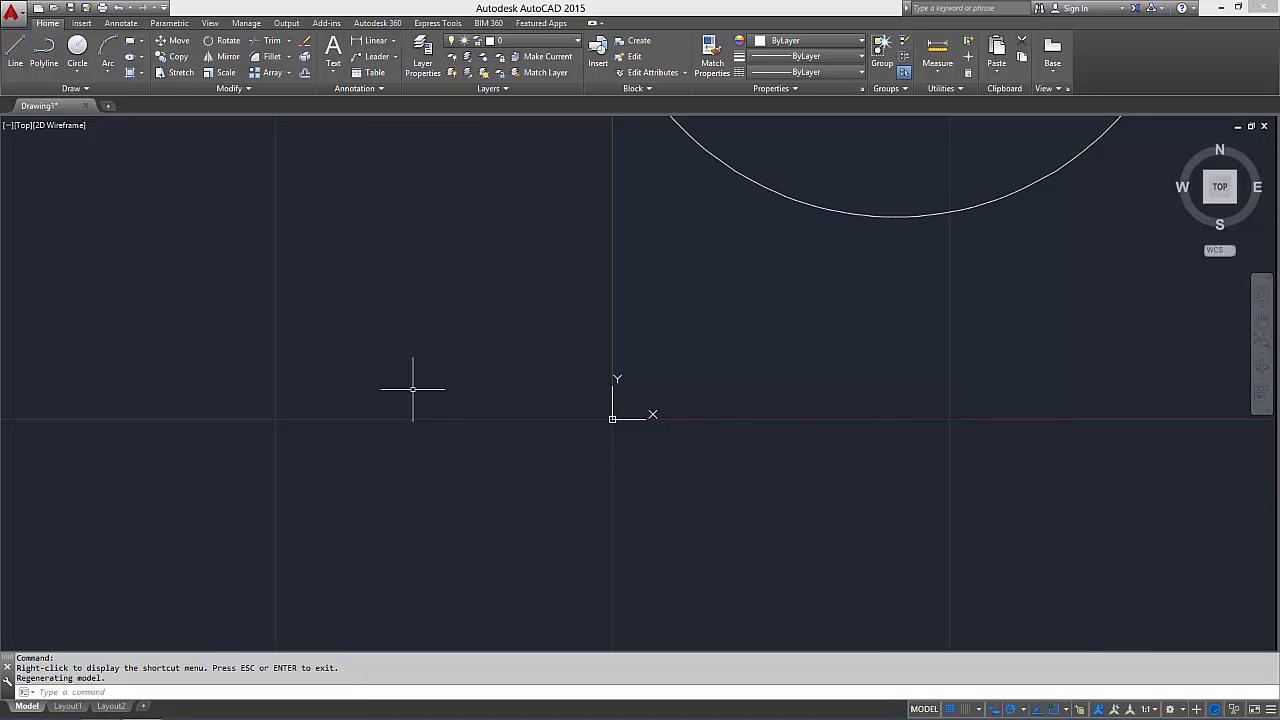
pyautogui.scroll(1, 674, 486)
pyautogui.moveTo(674, 486); pyautogui.dragTo(594, 514, button='middle')
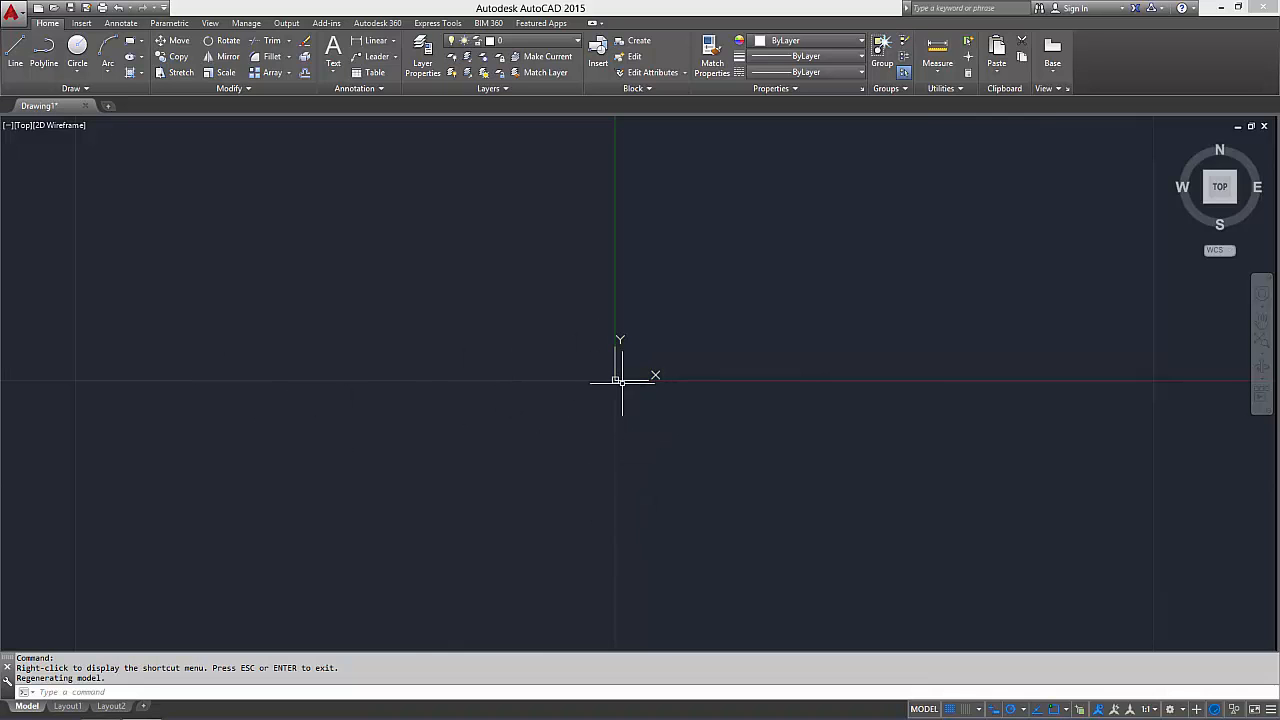
# - Bring the circle into view from the isometric home orientation, and return to the top view
pyautogui.moveTo(638, 466); pyautogui.dragTo(580, 506, button='middle')
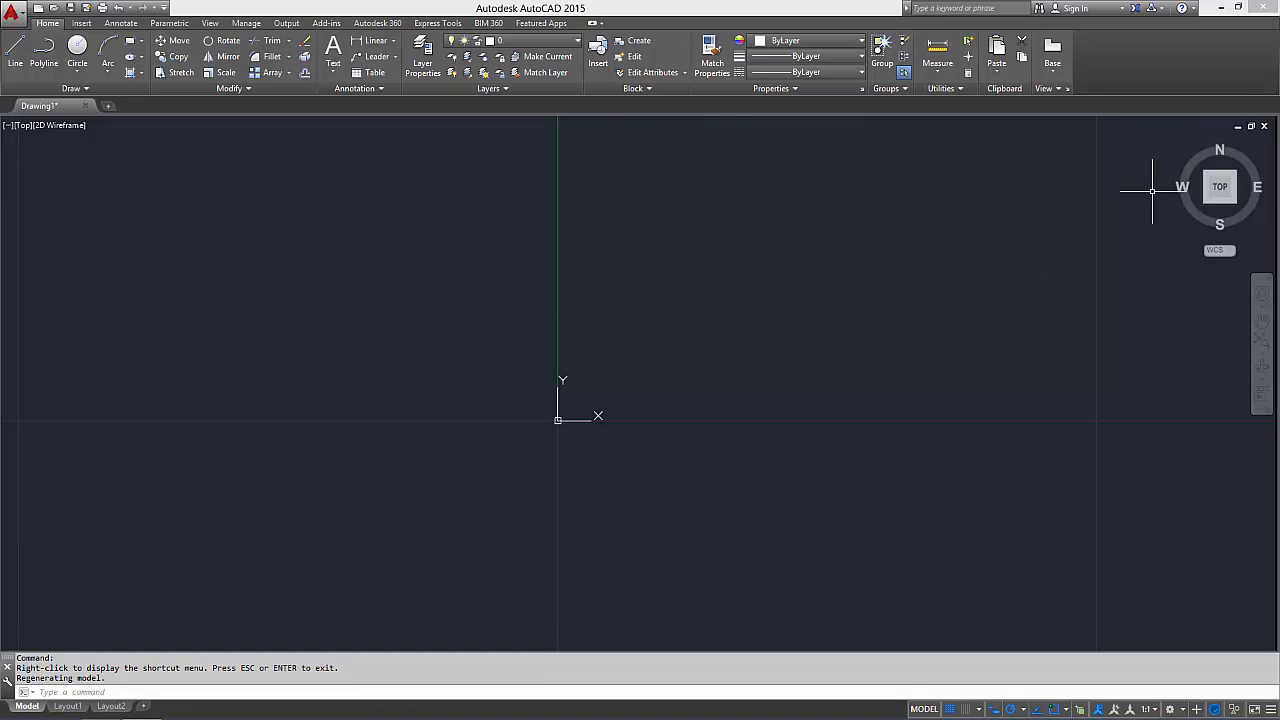
pyautogui.click(1178, 146)
pyautogui.moveTo(846, 514); pyautogui.dragTo(766, 423, button='middle')
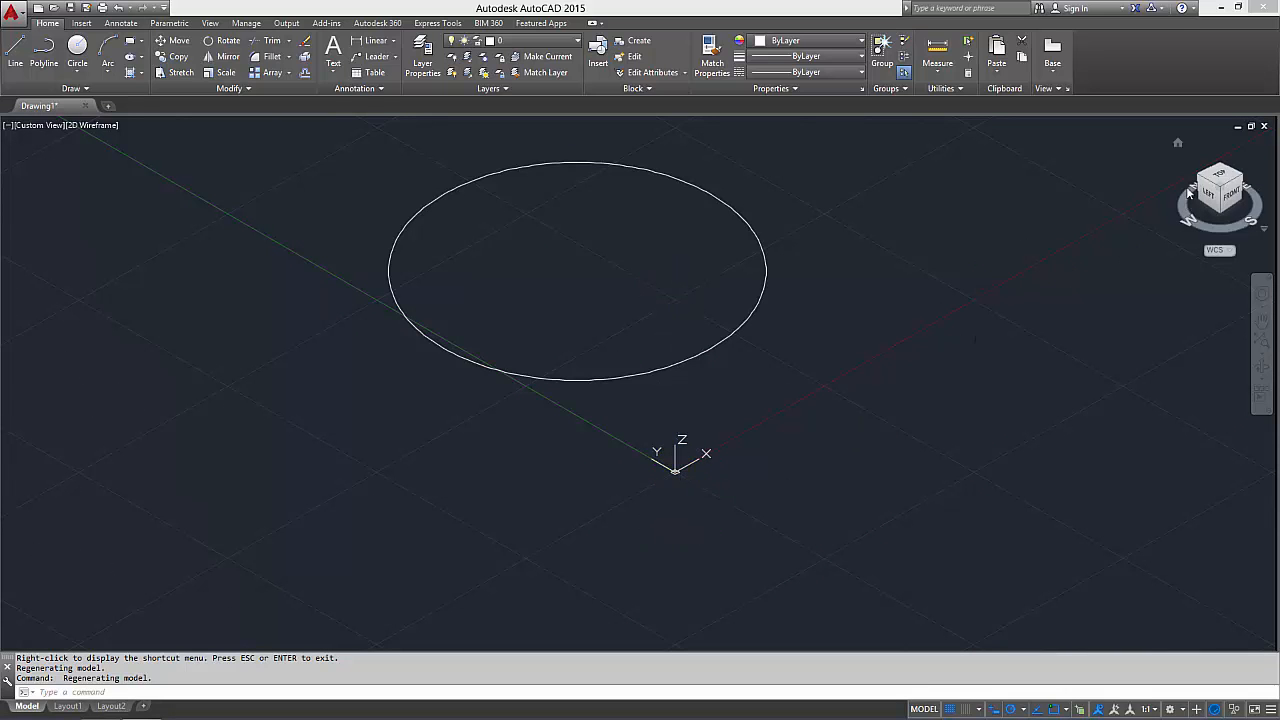
pyautogui.moveTo(1222, 188); pyautogui.dragTo(1221, 177)
pyautogui.click(1221, 177)
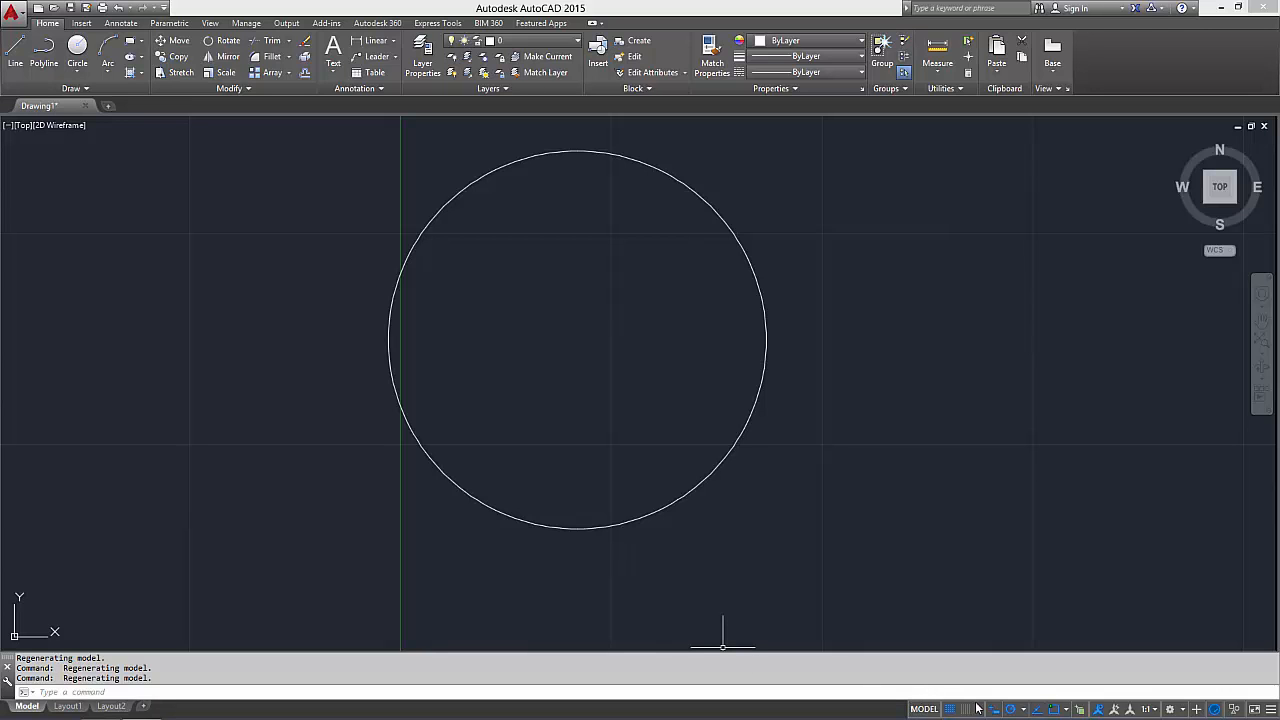
# - Try showing and hiding the Isometric Drafting toggle in the status bar, and switch the grid display off and back on
pyautogui.click(1270, 710)
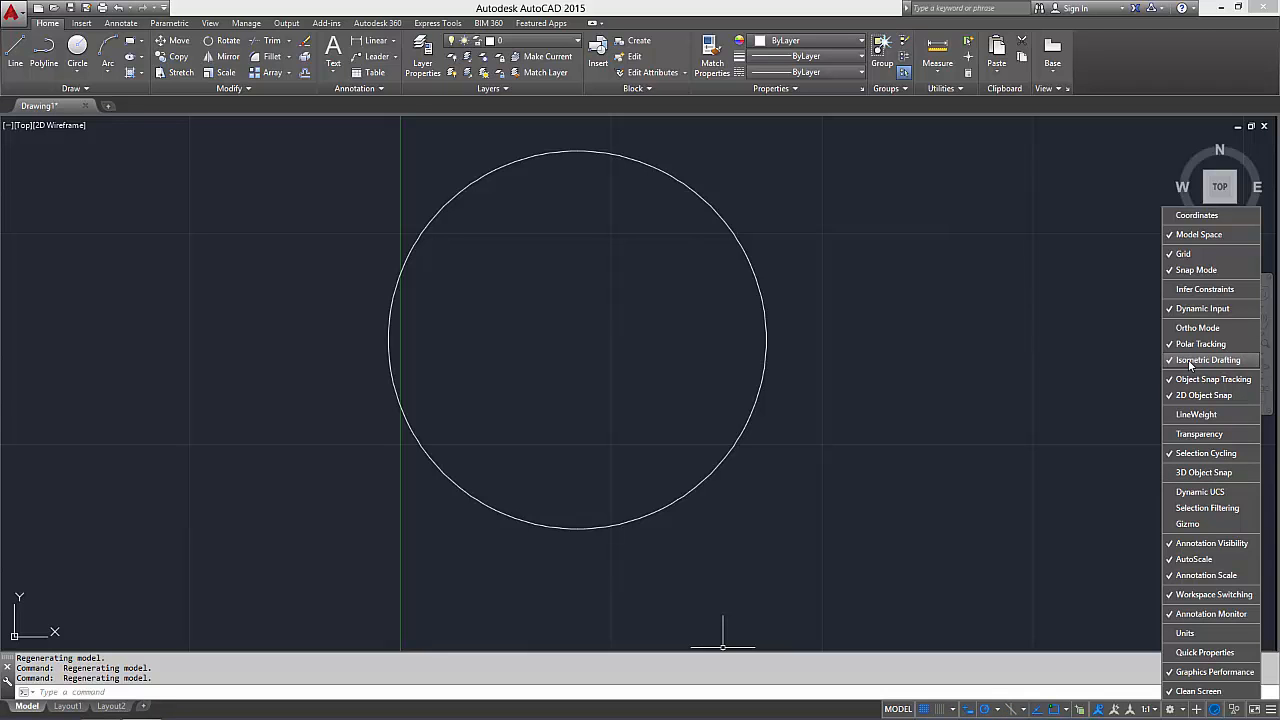
pyautogui.click(1197, 328)
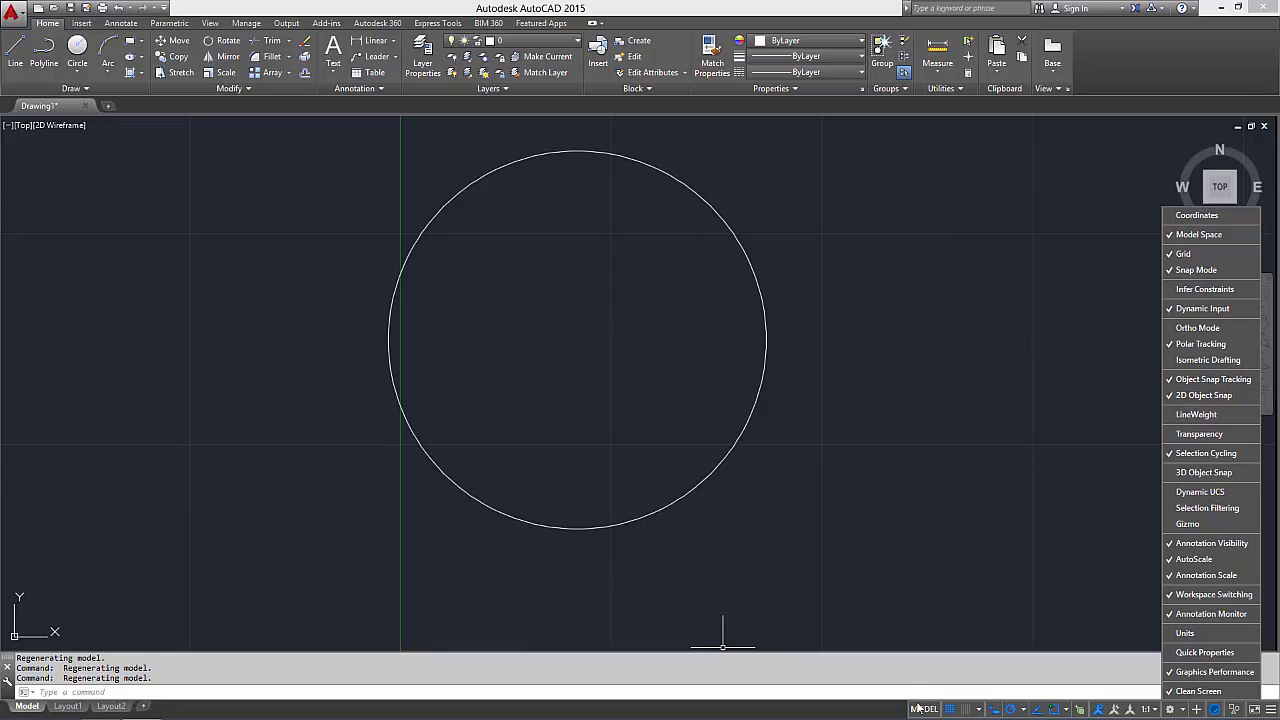
pyautogui.click(950, 710)
pyautogui.click(950, 710)
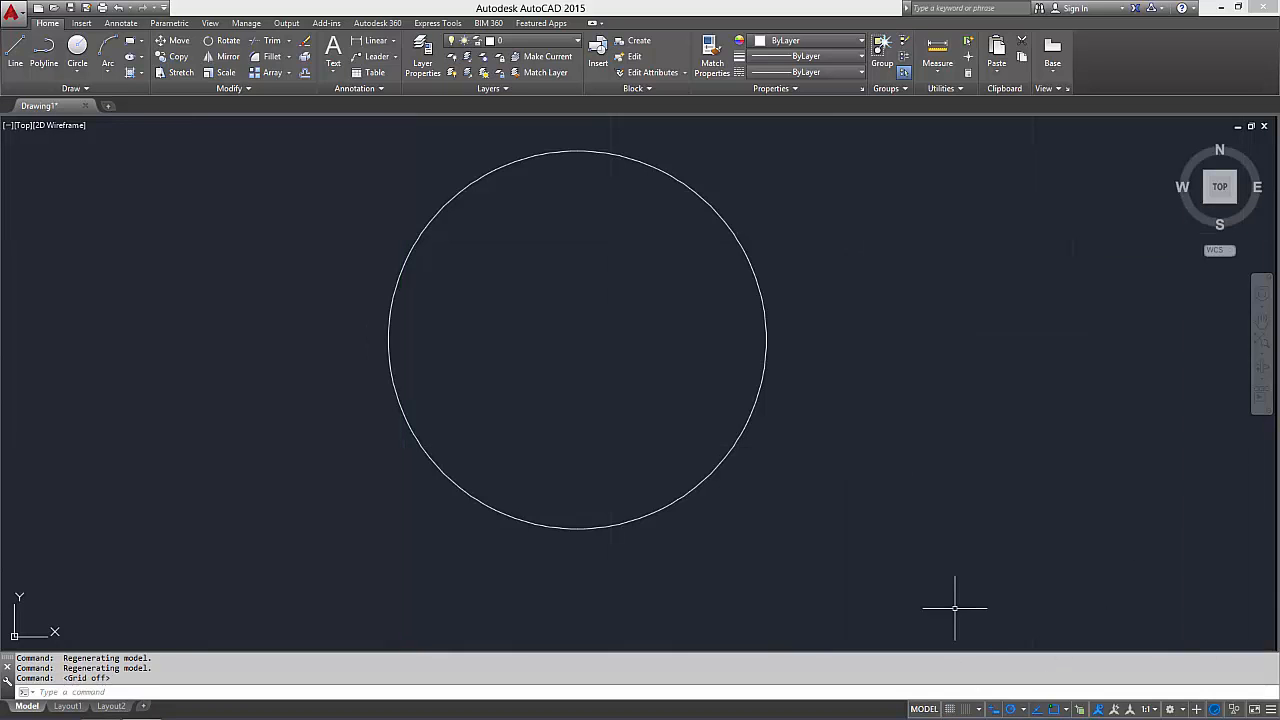
pyautogui.click(950, 710)
pyautogui.click(950, 710)
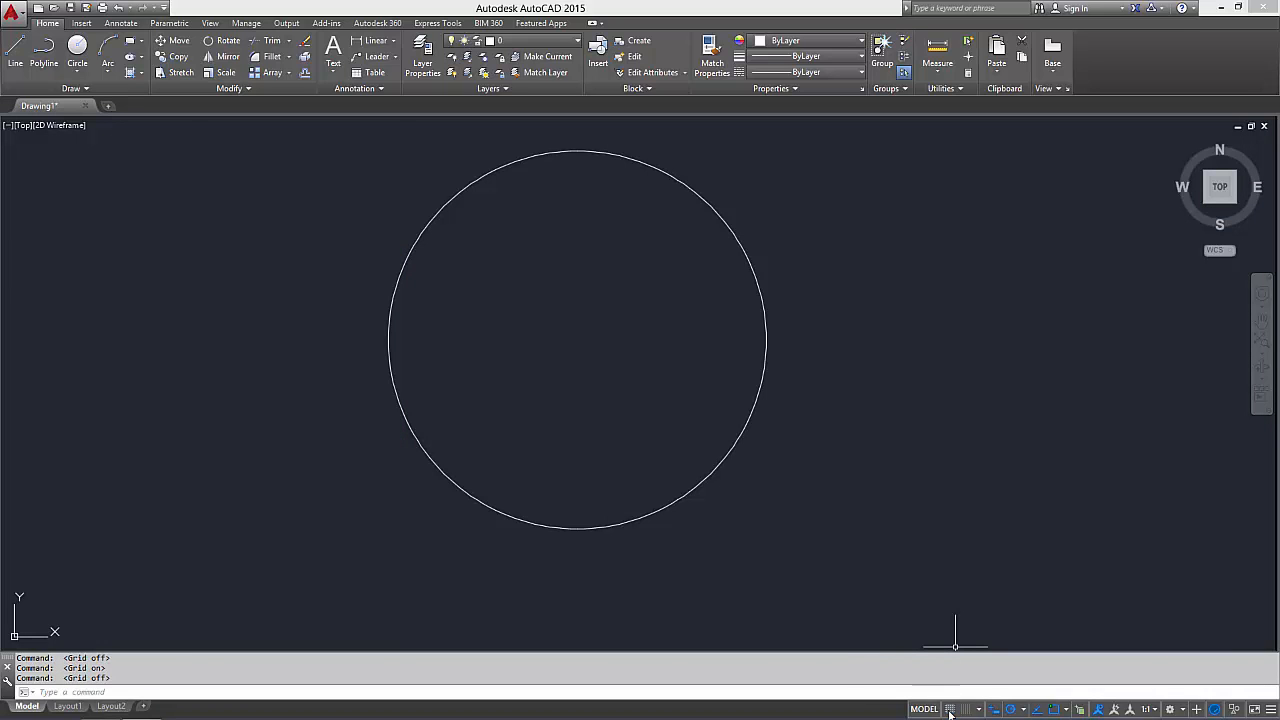
pyautogui.click(950, 710)
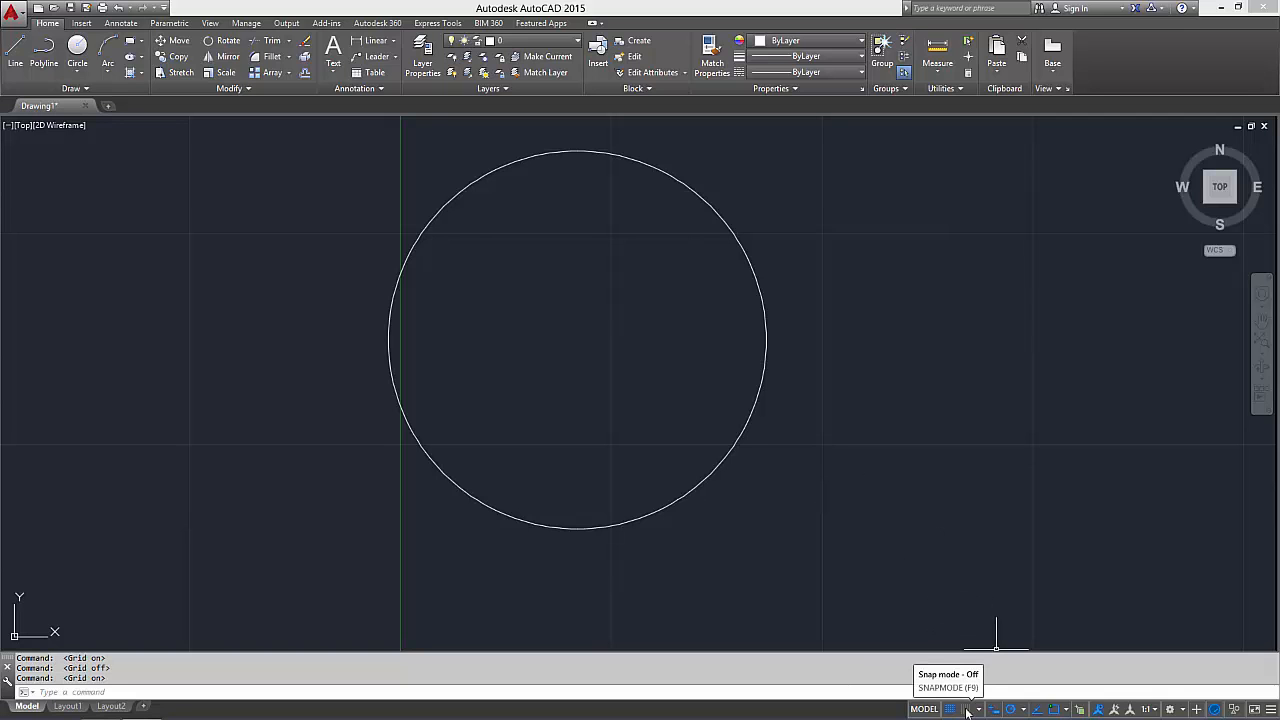
# - Draw a freehand zigzag chain of nine line segments starting inside the circle, looping out past its right side and ending back inside
pyautogui.click(6, 57)
pyautogui.click(508, 403)
pyautogui.click(552, 298)
pyautogui.click(640, 445)
pyautogui.click(679, 272)
pyautogui.click(726, 425)
pyautogui.click(936, 330)
pyautogui.click(973, 457)
pyautogui.click(834, 515)
pyautogui.click(812, 292)
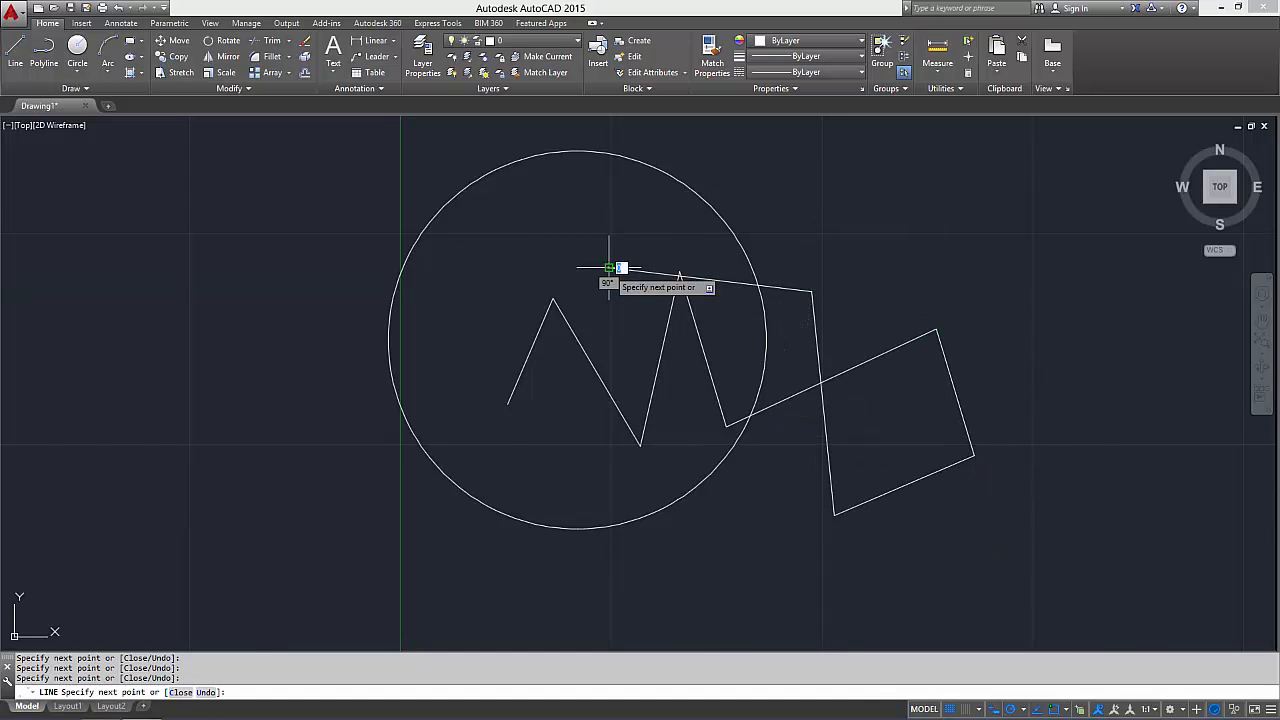
pyautogui.click(609, 268)
pyautogui.press('Return')
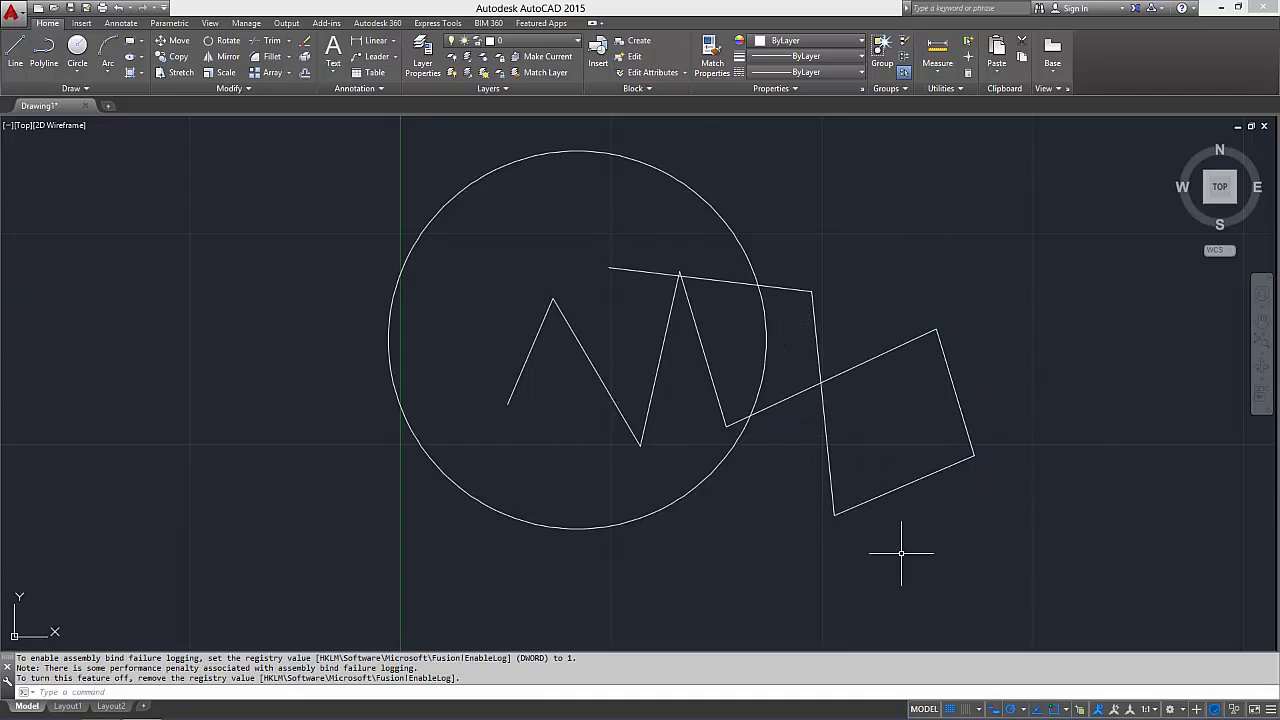
# - Turn on snap mode and draw a chain of thirteen snapped line segments to the left of the circle, partly overlapping it
pyautogui.click(966, 710)
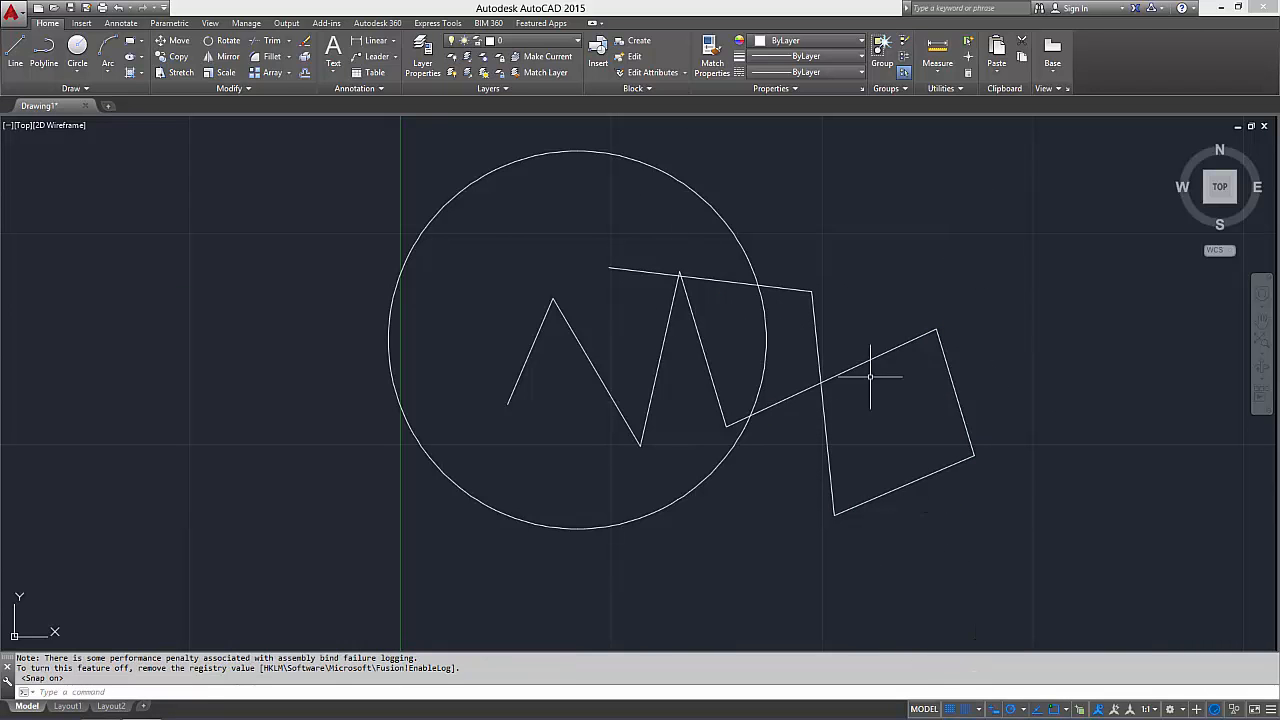
pyautogui.click(15, 50)
pyautogui.click(273, 403)
pyautogui.click(273, 233)
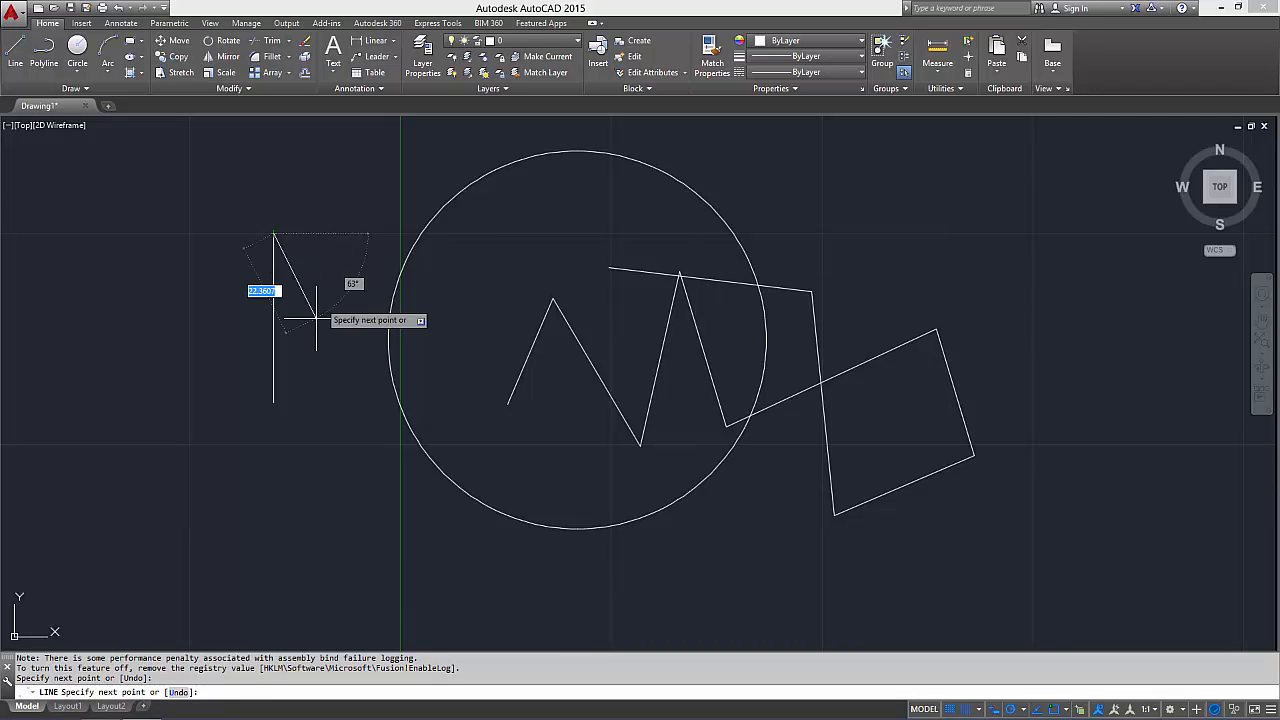
pyautogui.click(316, 318)
pyautogui.click(400, 358)
pyautogui.click(442, 275)
pyautogui.click(358, 191)
pyautogui.click(273, 233)
pyautogui.click(105, 360)
pyautogui.click(189, 487)
pyautogui.click(316, 528)
pyautogui.click(316, 403)
pyautogui.click(358, 443)
pyautogui.click(358, 528)
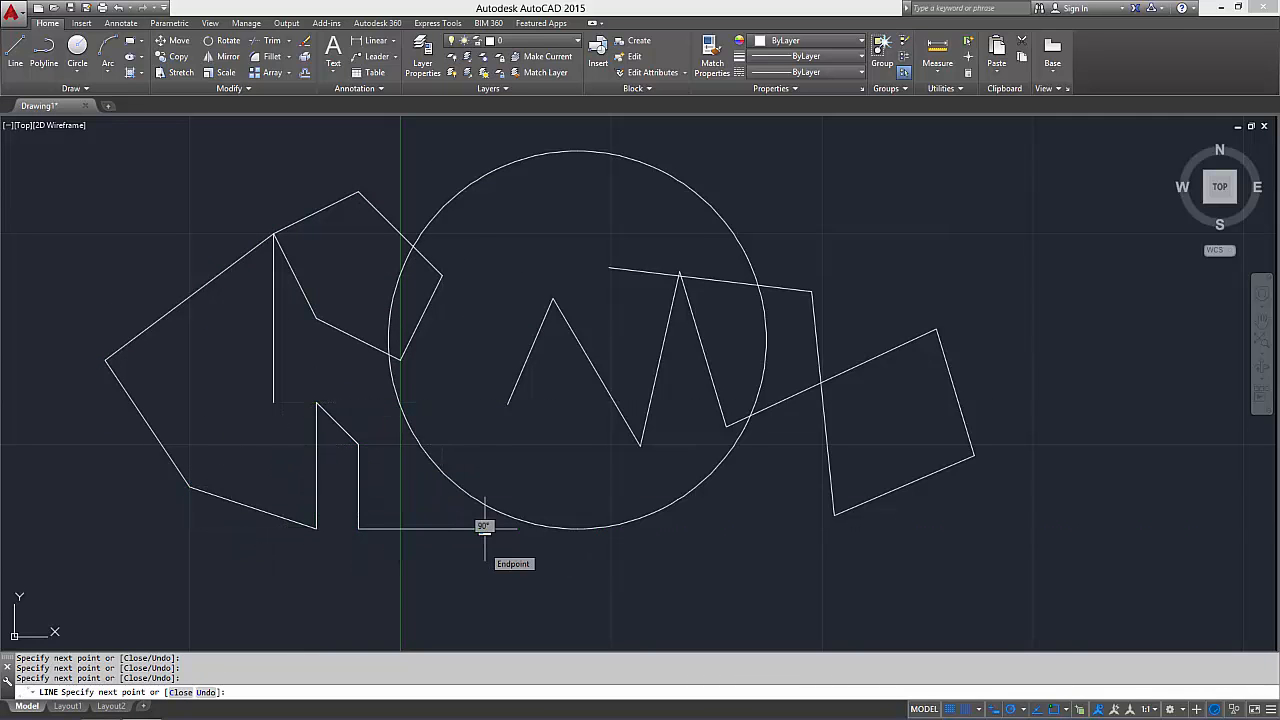
pyautogui.click(485, 528)
pyautogui.press('Return')
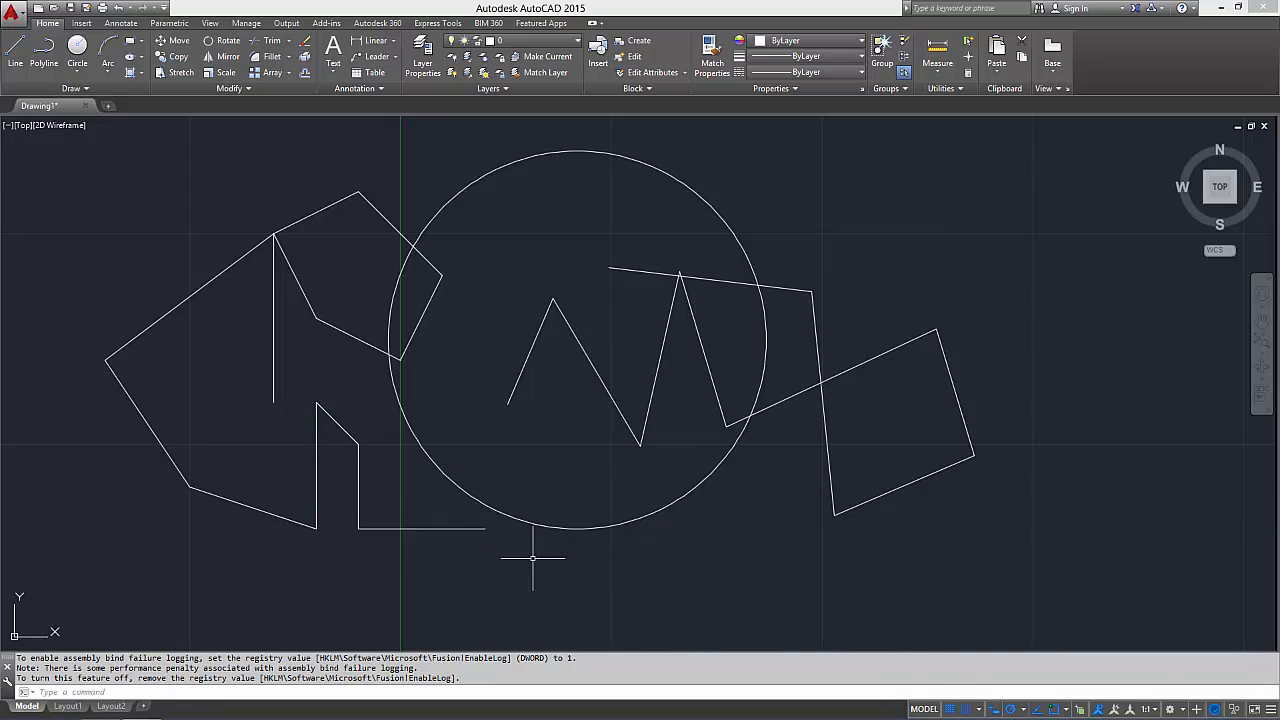
# - Turn off snap mode and draw an open chain of four freehand line segments to the upper right of the circle
pyautogui.click(968, 710)
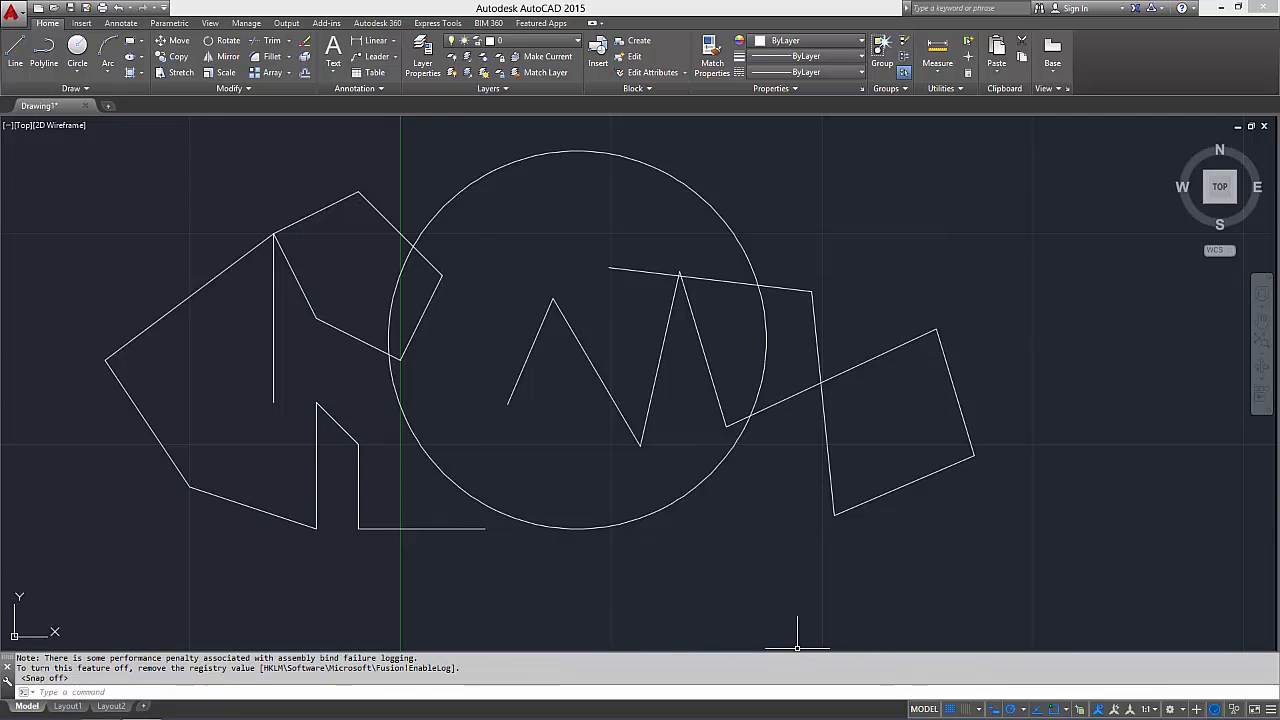
pyautogui.click(15, 50)
pyautogui.click(815, 215)
pyautogui.click(905, 310)
pyautogui.click(932, 190)
pyautogui.click(828, 163)
pyautogui.click(762, 208)
pyautogui.press('Escape')
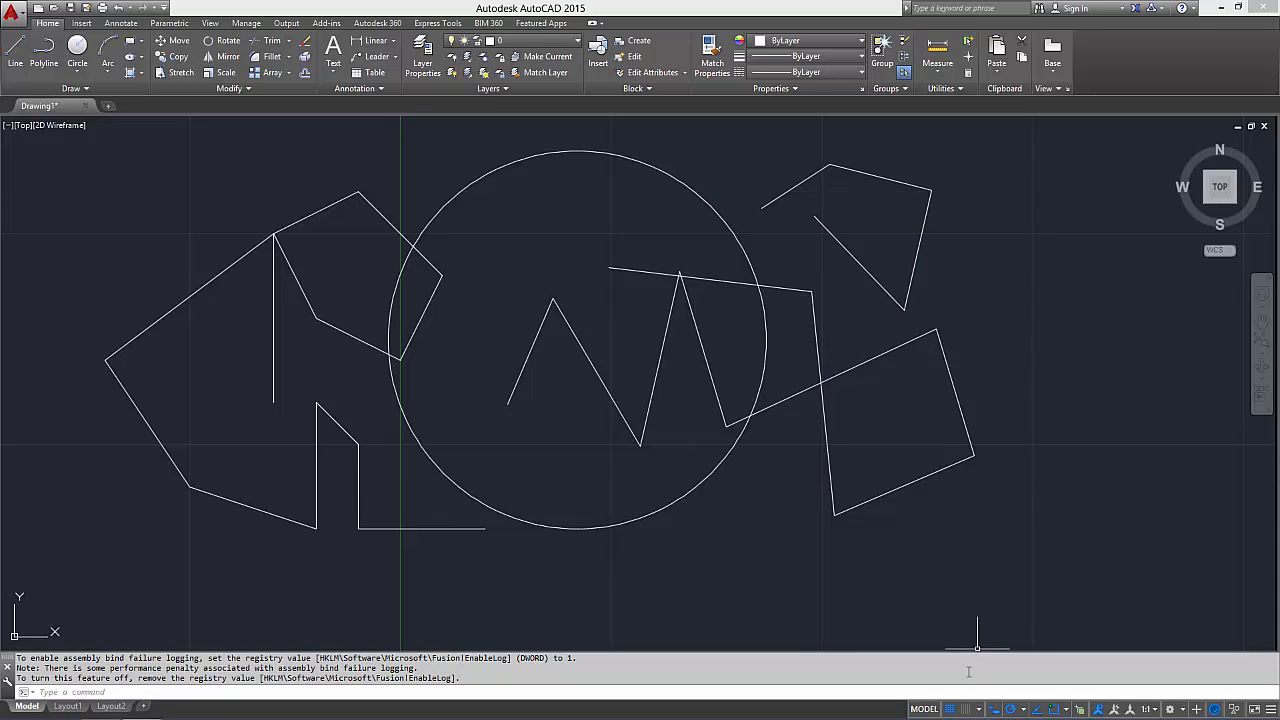
# - Start a line to the lower right of the existing shapes and set polar tracking to the 15, 30, 45, 60 angles
pyautogui.click(1023, 710)
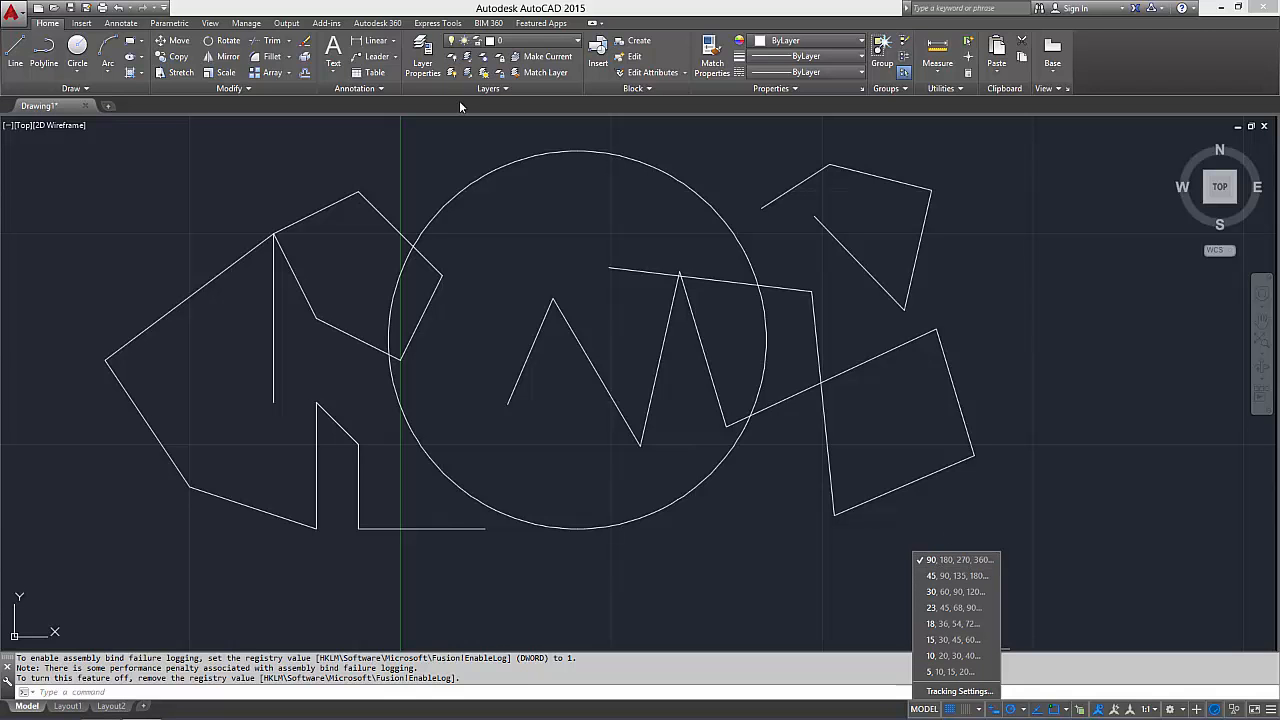
pyautogui.click(16, 50)
pyautogui.click(1035, 557)
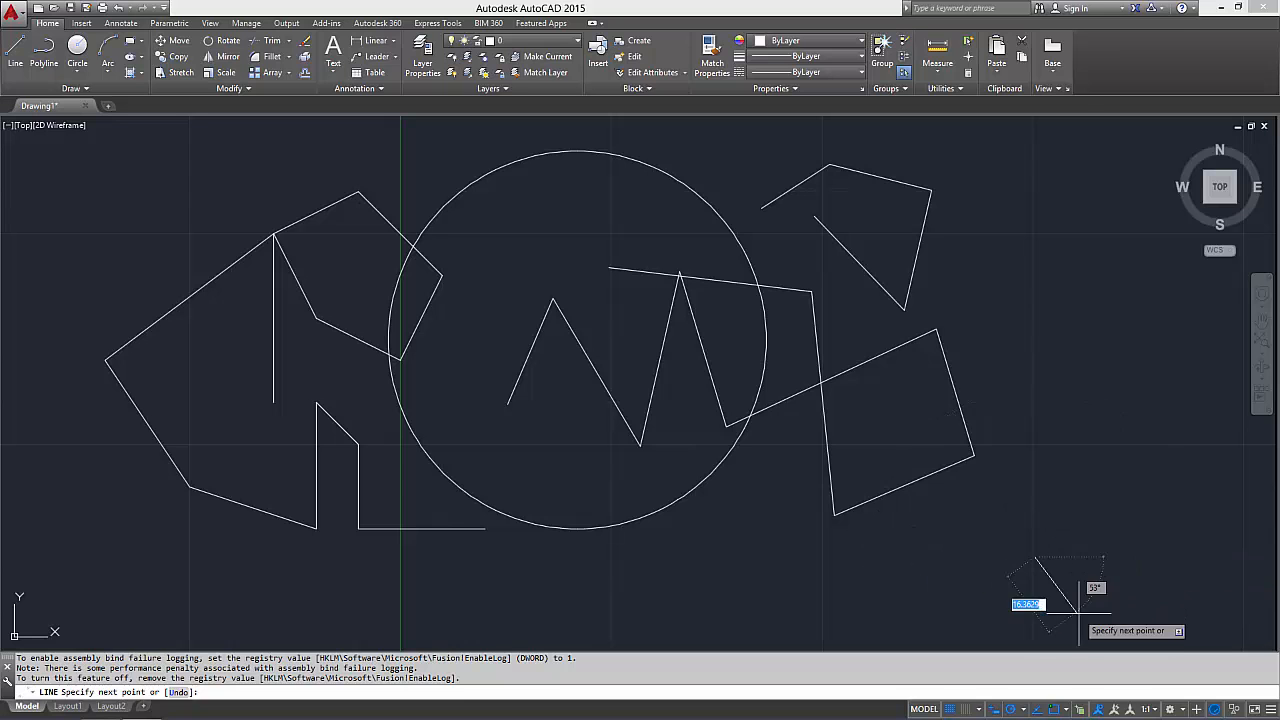
pyautogui.click(1022, 710)
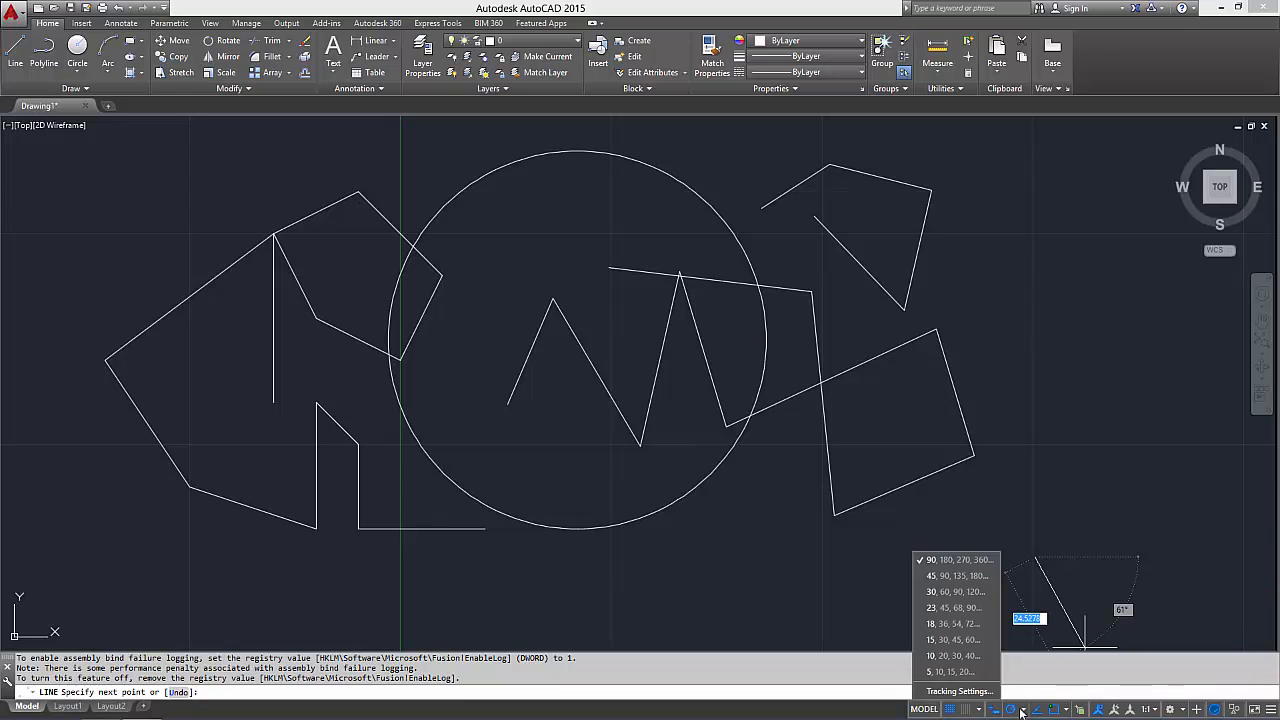
pyautogui.click(944, 640)
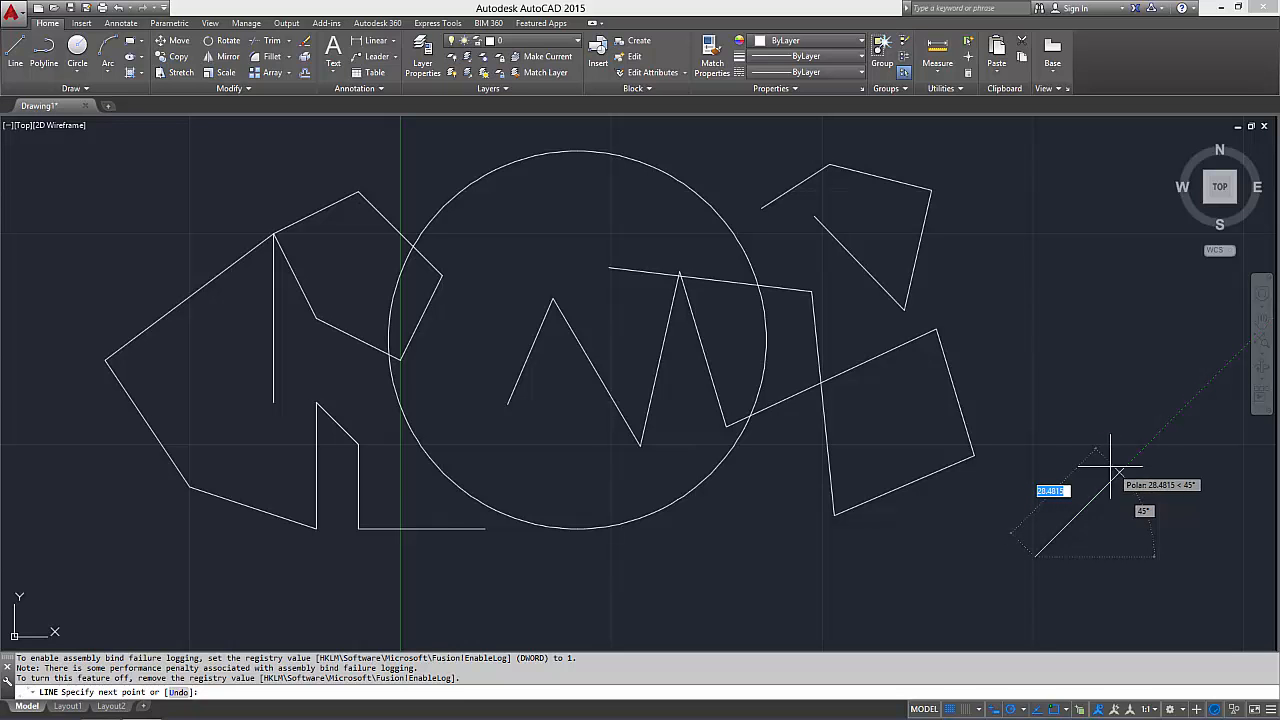
# - Set polar tracking to the 90, 180, 270, 360 angles and end the line up and to the right at about 45°
pyautogui.click(1021, 709)
pyautogui.click(955, 562)
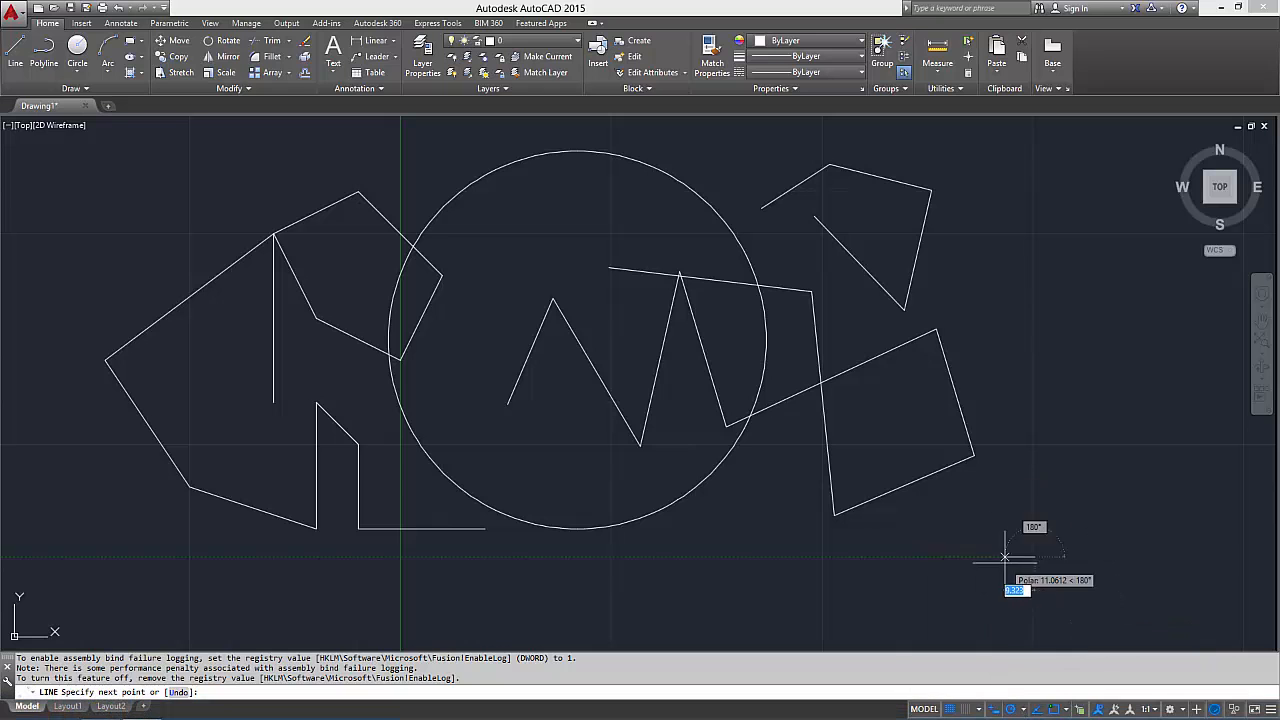
pyautogui.click(1131, 462)
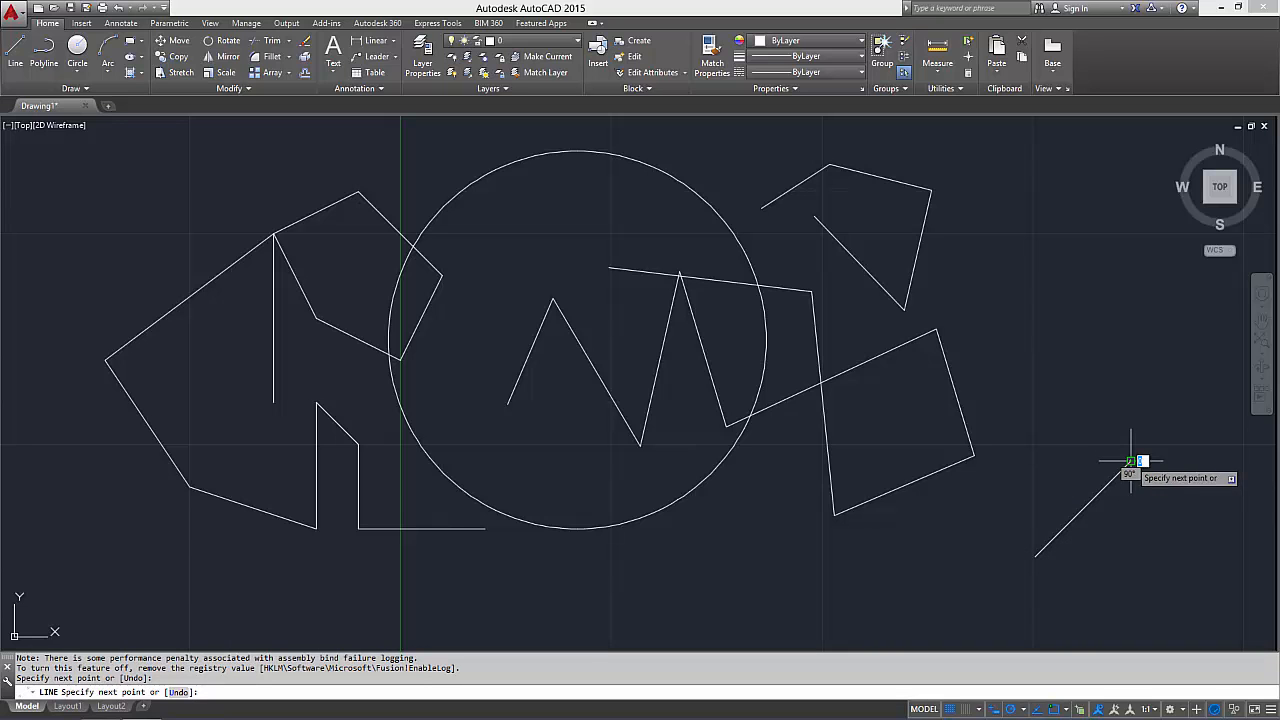
pyautogui.press('Return')
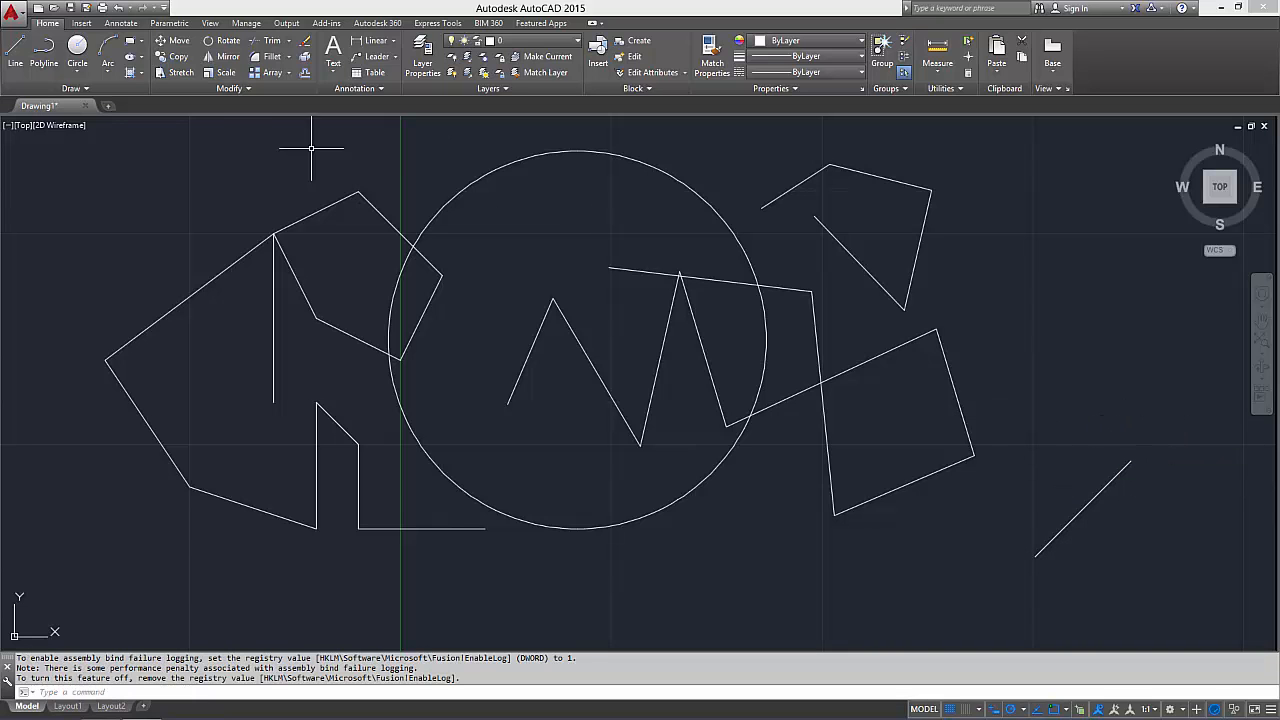
# - Set polar tracking to the 45, 90, 135, 180 angles and draw a longer 45° line from about the same start point
pyautogui.click(15, 50)
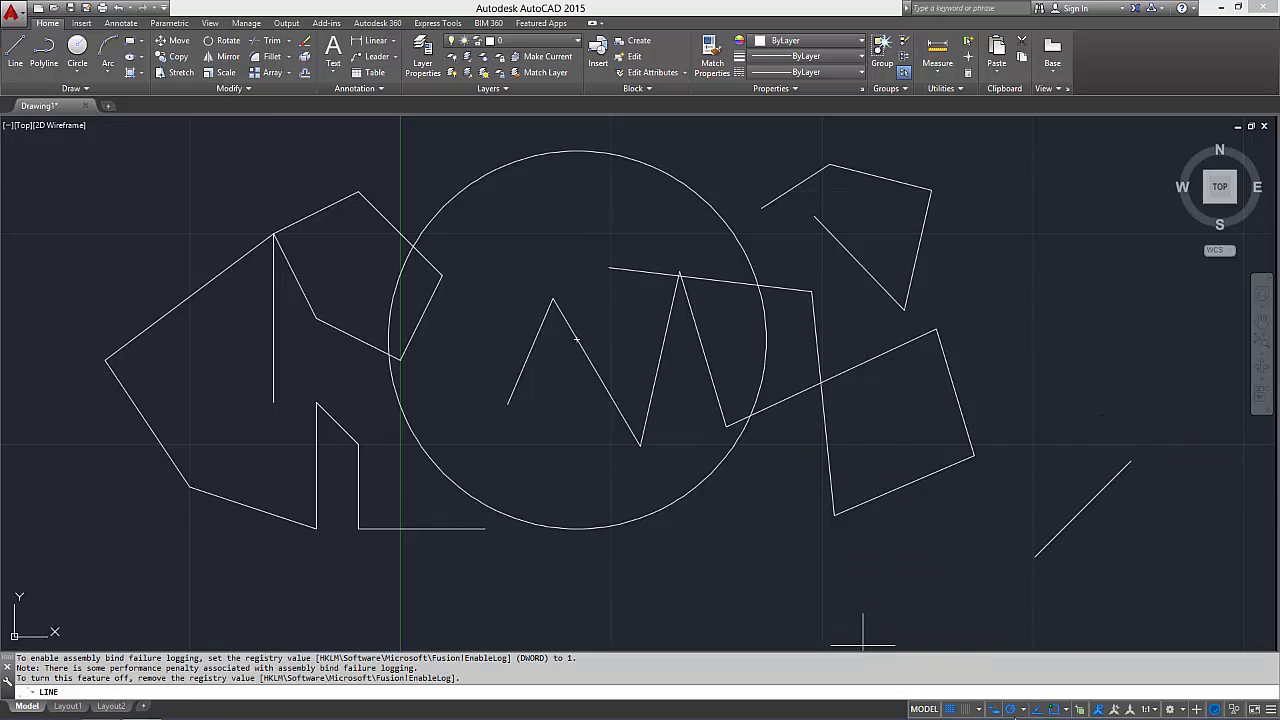
pyautogui.click(1021, 709)
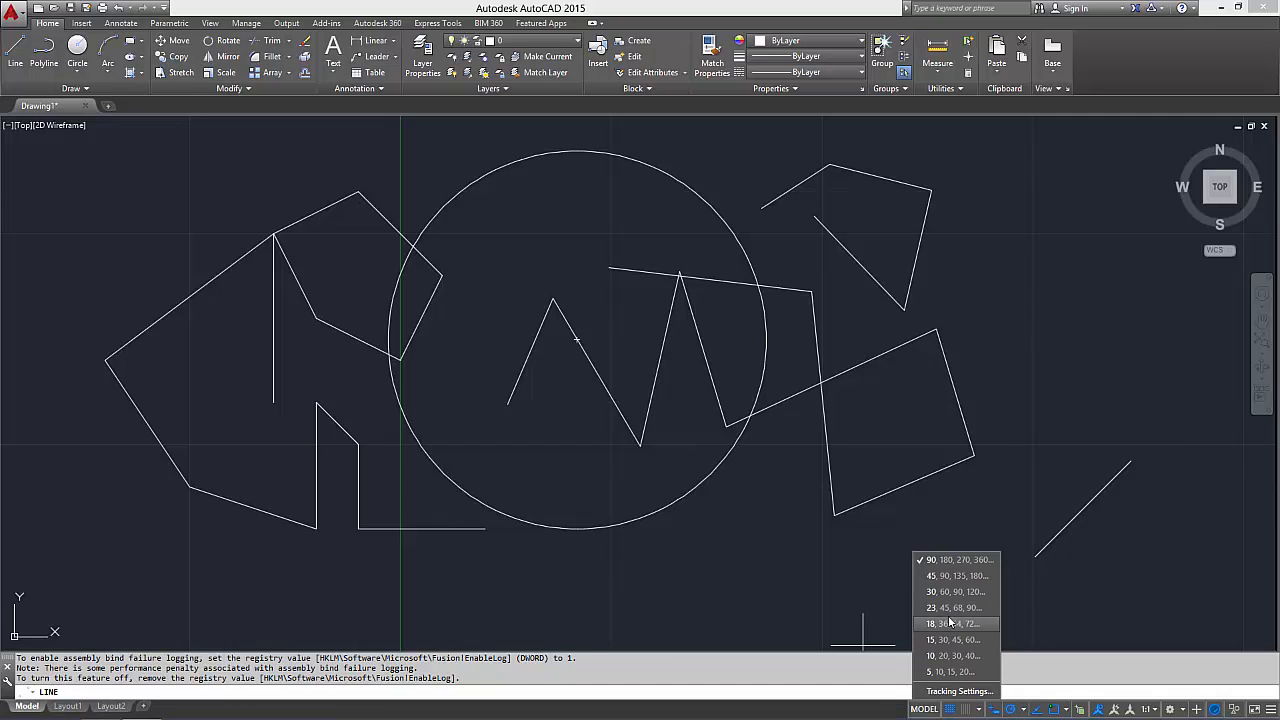
pyautogui.click(950, 577)
pyautogui.click(1032, 557)
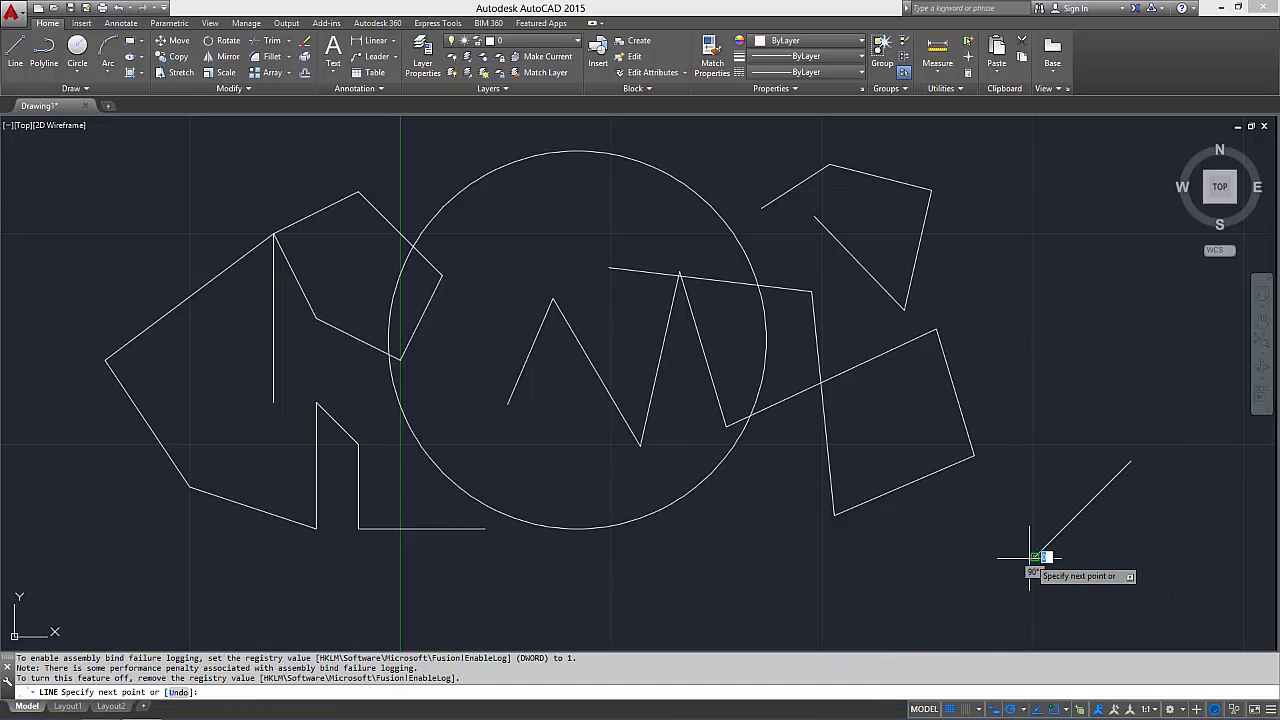
pyautogui.click(1165, 426)
pyautogui.press('Return')
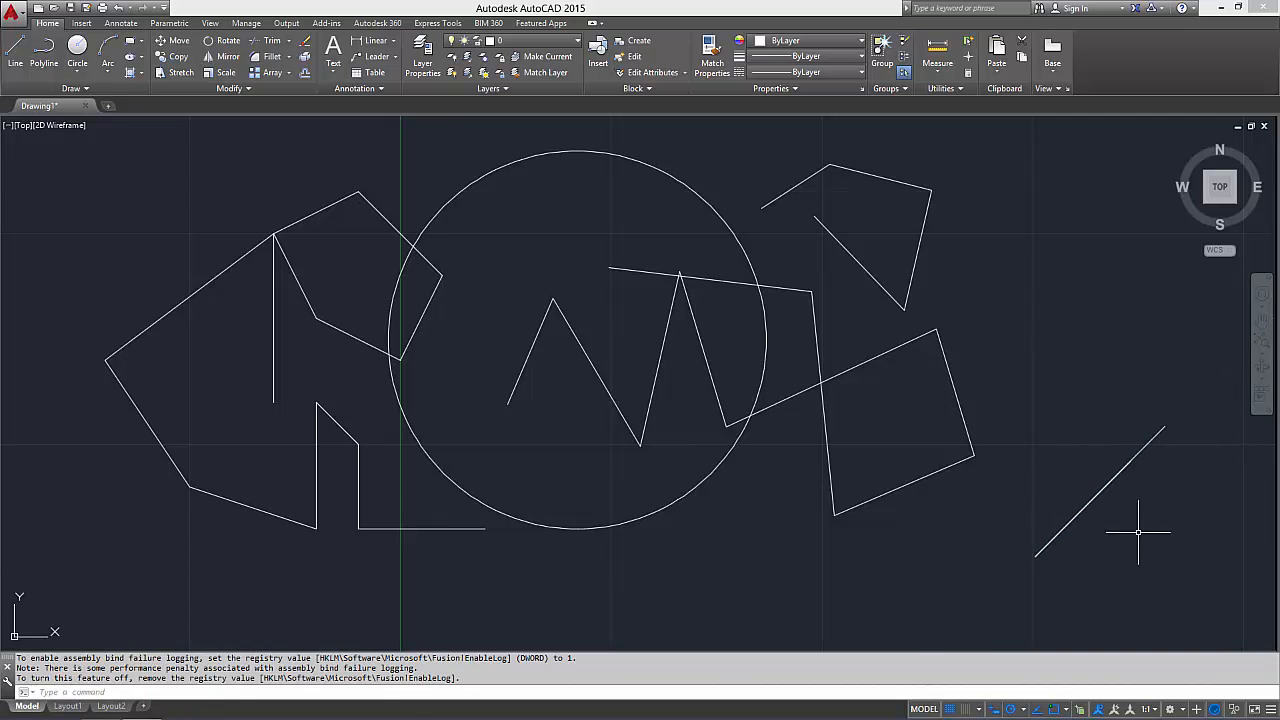
# - Inspect the two nearly overlapping diagonal lines up close and delete both of them
pyautogui.scroll(5, 1121, 477)
pyautogui.moveTo(1174, 491); pyautogui.dragTo(889, 423, button='middle')
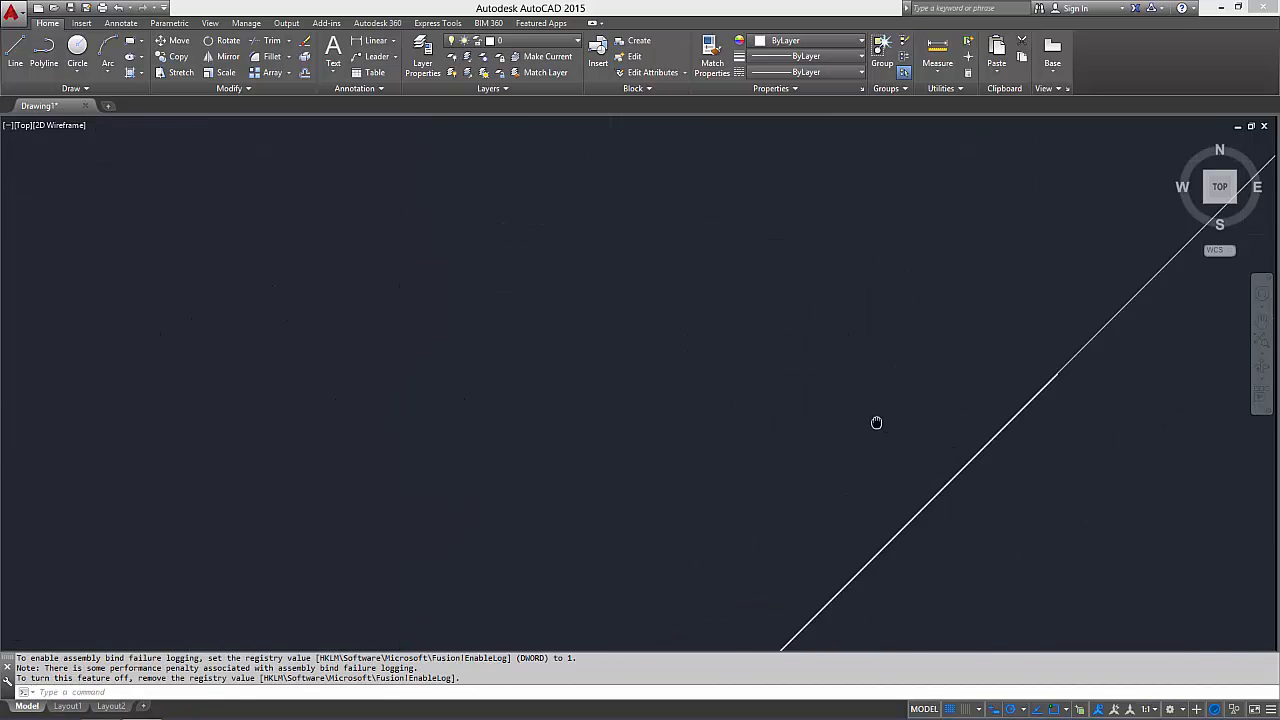
pyautogui.scroll(10, 1006, 363)
pyautogui.moveTo(971, 500); pyautogui.dragTo(875, 352, button='middle')
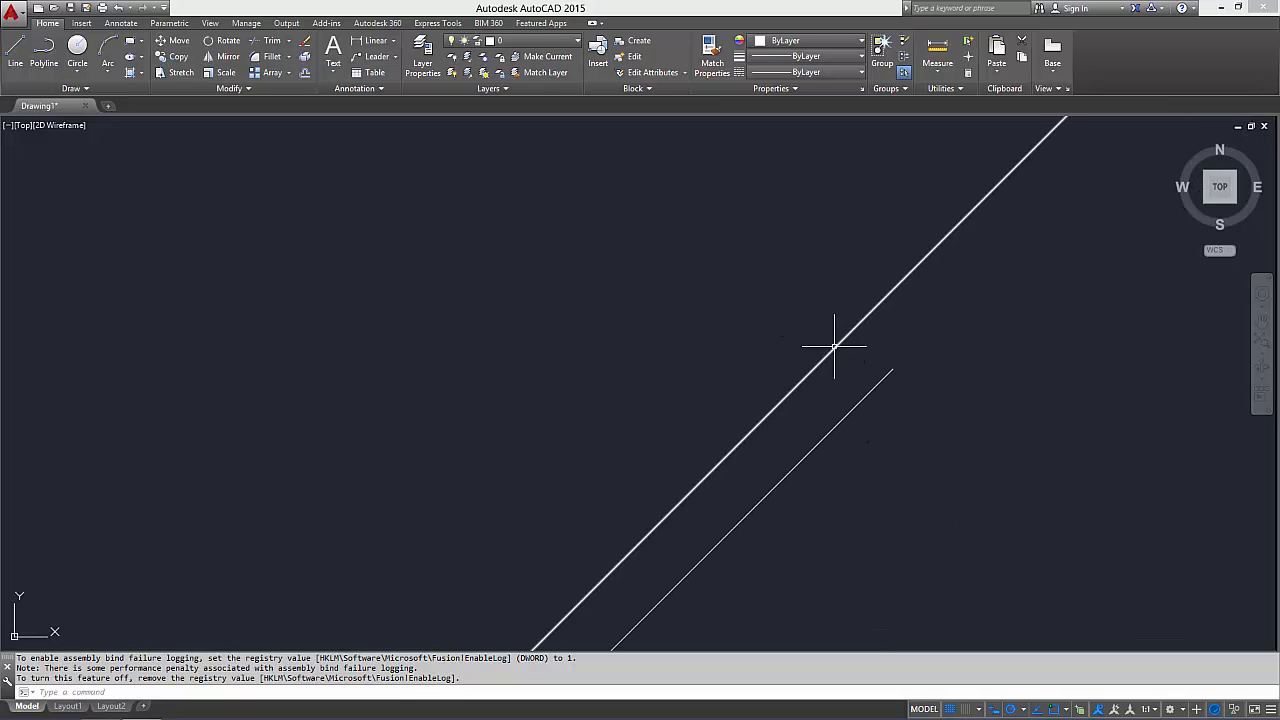
pyautogui.click(872, 389)
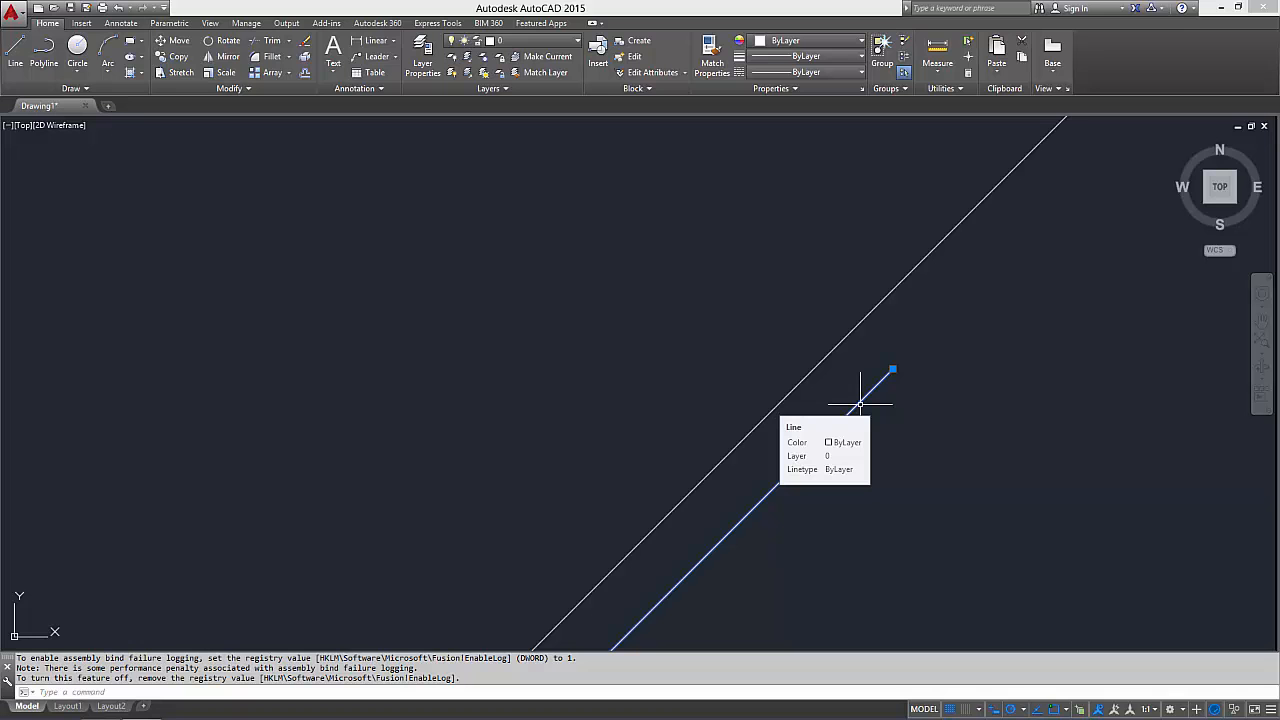
pyautogui.press('Delete')
pyautogui.click(857, 386)
pyautogui.click(780, 334)
pyautogui.press('Delete')
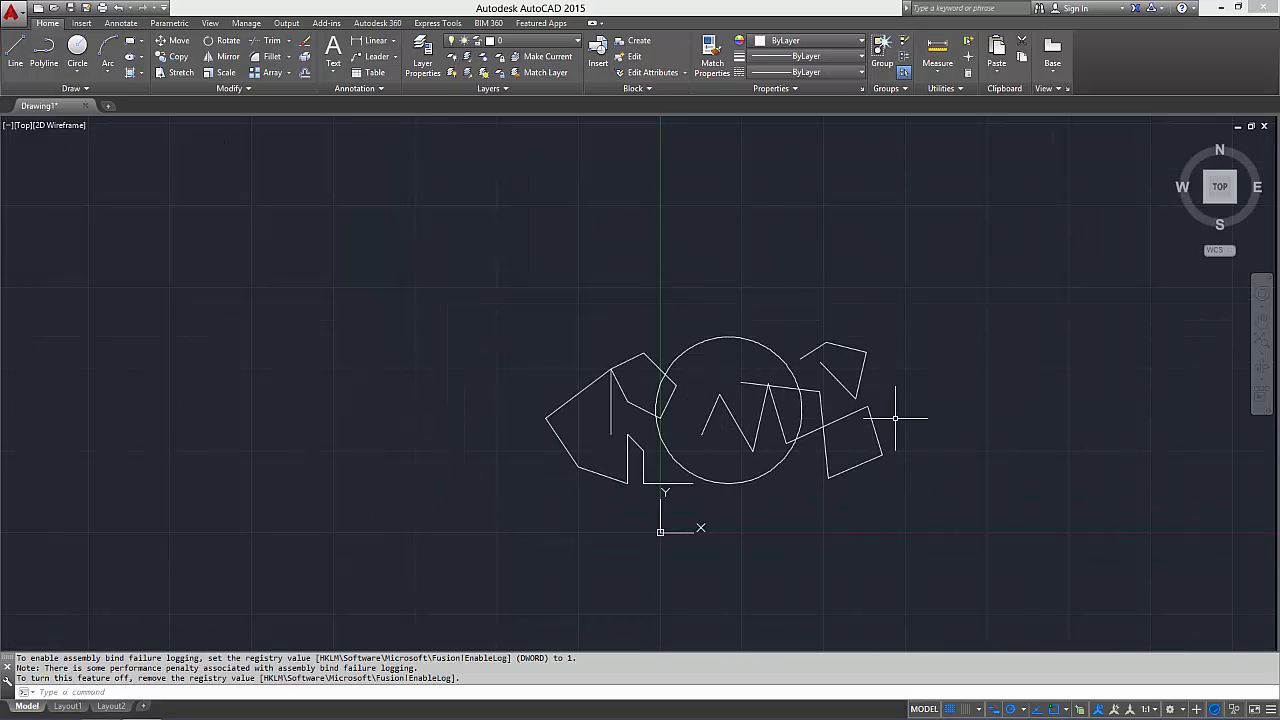
# - Try starting a crossing window and cancel it, and select some of the line segments with two window lassos
pyautogui.click(487, 253)
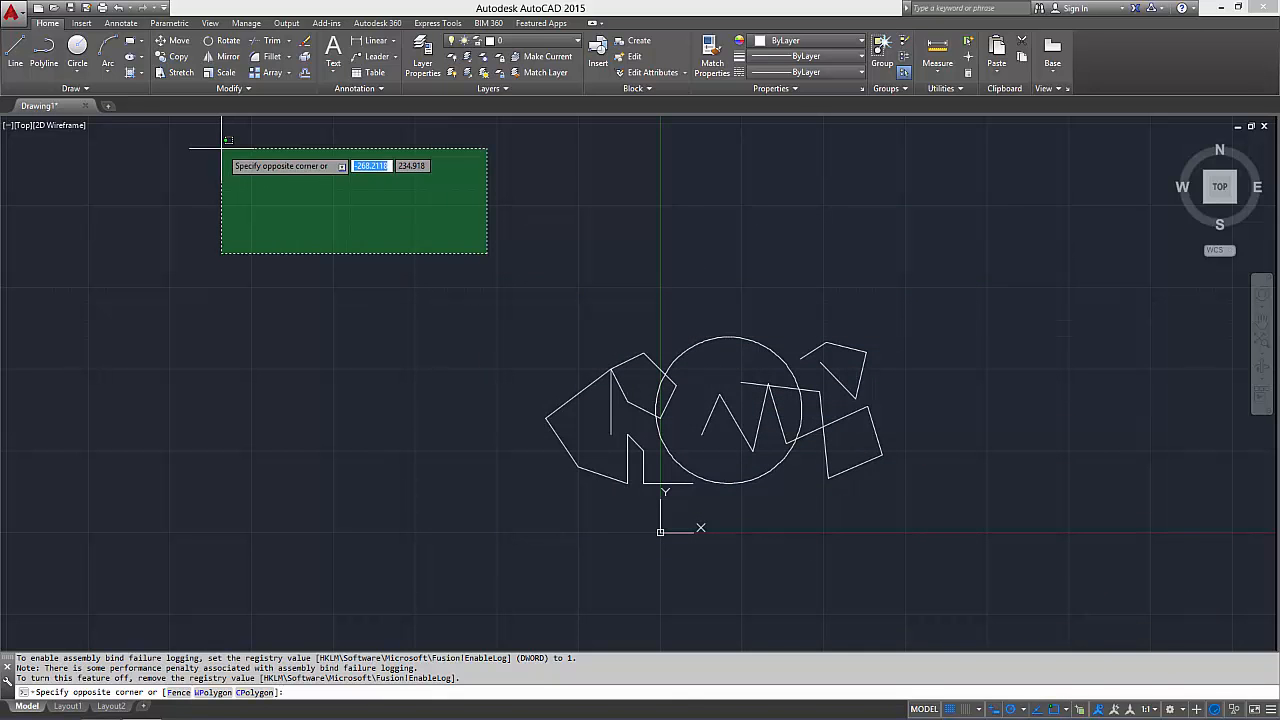
pyautogui.press('Escape')
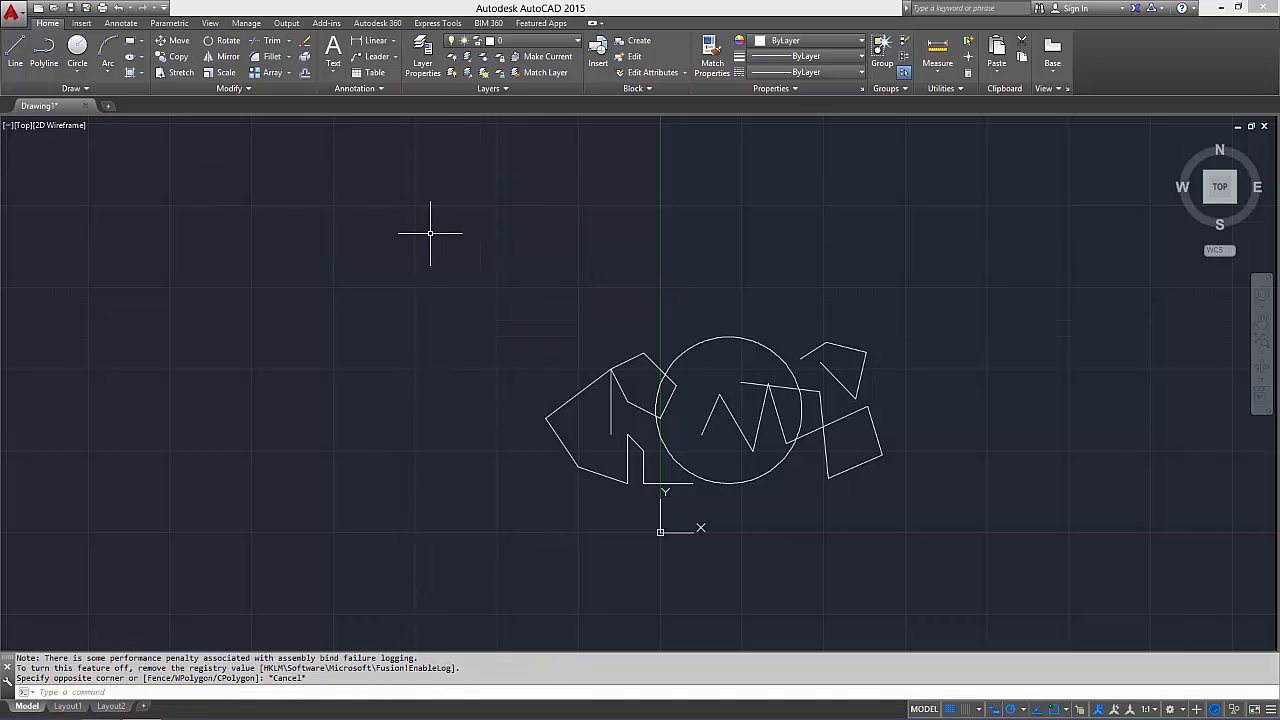
pyautogui.moveTo(420, 243)
pyautogui.mouseDown()
pyautogui.moveTo(457, 314)
pyautogui.moveTo(375, 367)
pyautogui.moveTo(513, 567)
pyautogui.moveTo(714, 563)
pyautogui.moveTo(690, 450)
pyautogui.moveTo(560, 362)
pyautogui.moveTo(733, 313)
pyautogui.moveTo(880, 354)
pyautogui.moveTo(814, 503)
pyautogui.mouseUp()
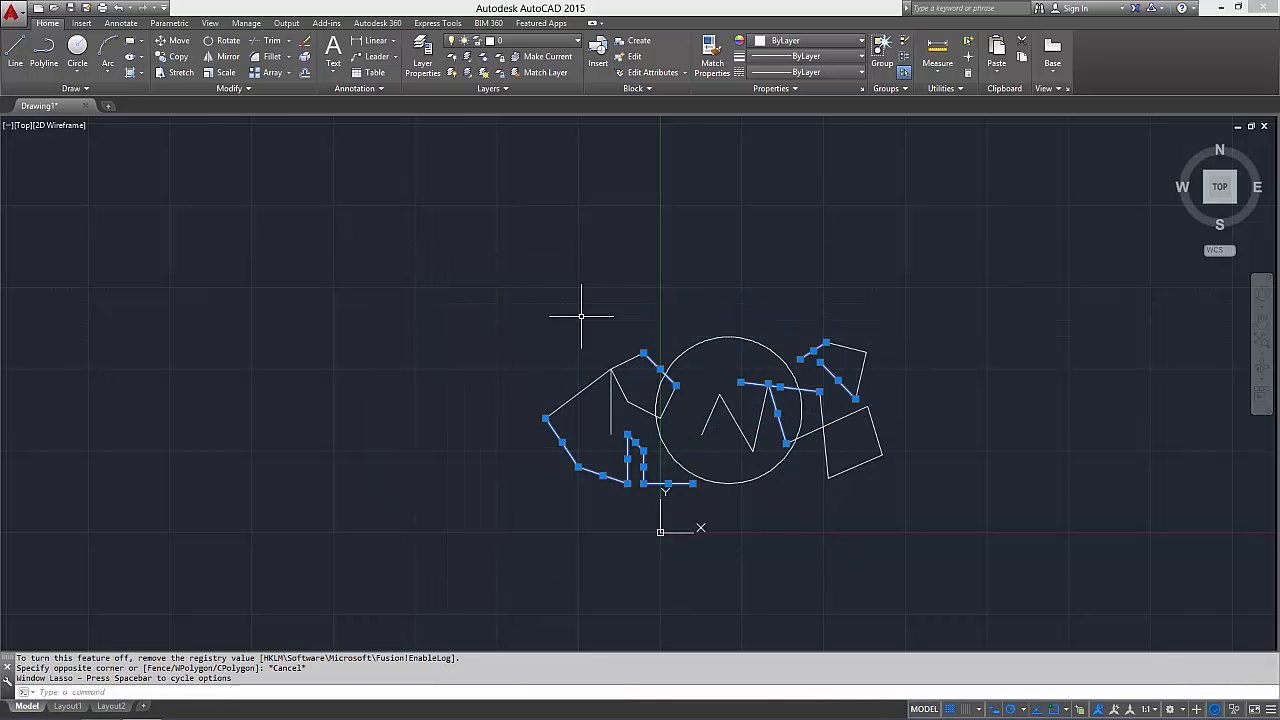
pyautogui.moveTo(540, 294)
pyautogui.mouseDown()
pyautogui.moveTo(928, 330)
pyautogui.moveTo(910, 552)
pyautogui.moveTo(514, 500)
pyautogui.moveTo(650, 440)
pyautogui.moveTo(663, 223)
pyautogui.moveTo(731, 400)
pyautogui.moveTo(860, 470)
pyautogui.moveTo(720, 460)
pyautogui.moveTo(700, 360)
pyautogui.moveTo(650, 505)
pyautogui.moveTo(685, 535)
pyautogui.moveTo(800, 575)
pyautogui.moveTo(940, 565)
pyautogui.moveTo(940, 497)
pyautogui.mouseUp()
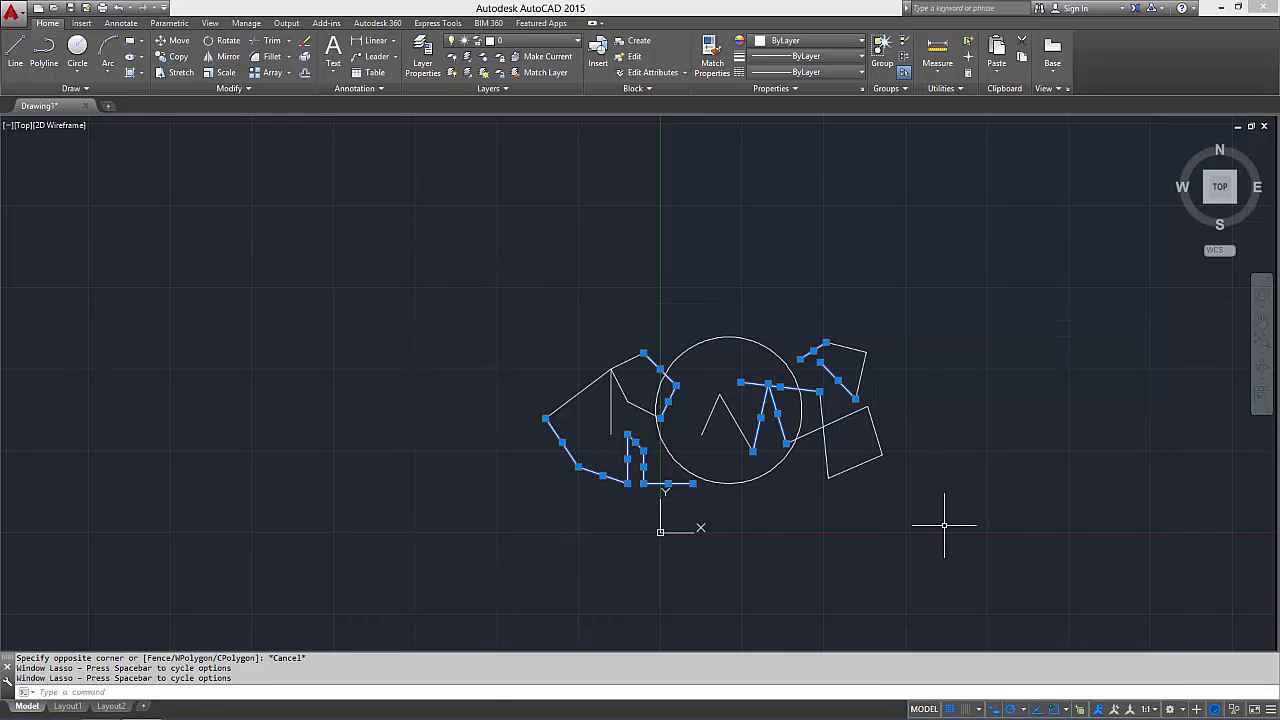
# - Add the circle and more line segments to the selection with a crossing lasso, and clear the whole selection
pyautogui.moveTo(950, 526)
pyautogui.mouseDown()
pyautogui.moveTo(814, 357)
pyautogui.moveTo(557, 430)
pyautogui.moveTo(420, 445)
pyautogui.mouseUp()
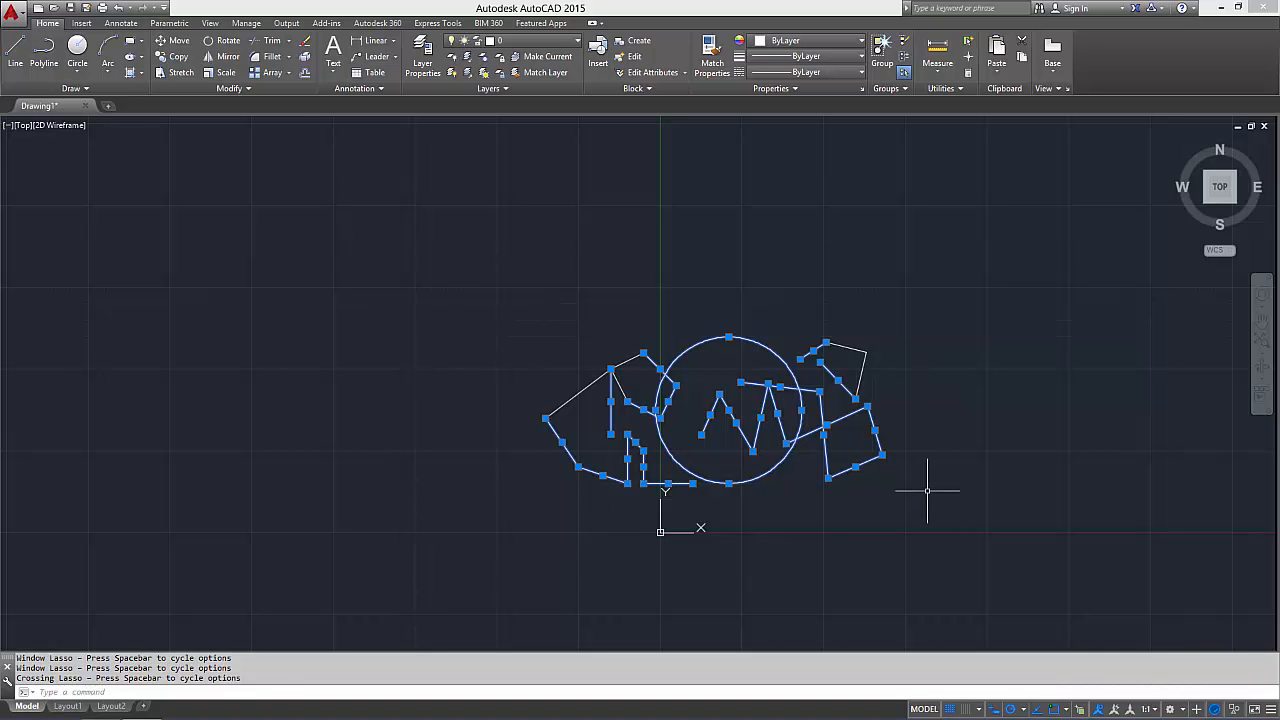
pyautogui.press('Escape')
pyautogui.press('Escape')
pyautogui.press('Escape')
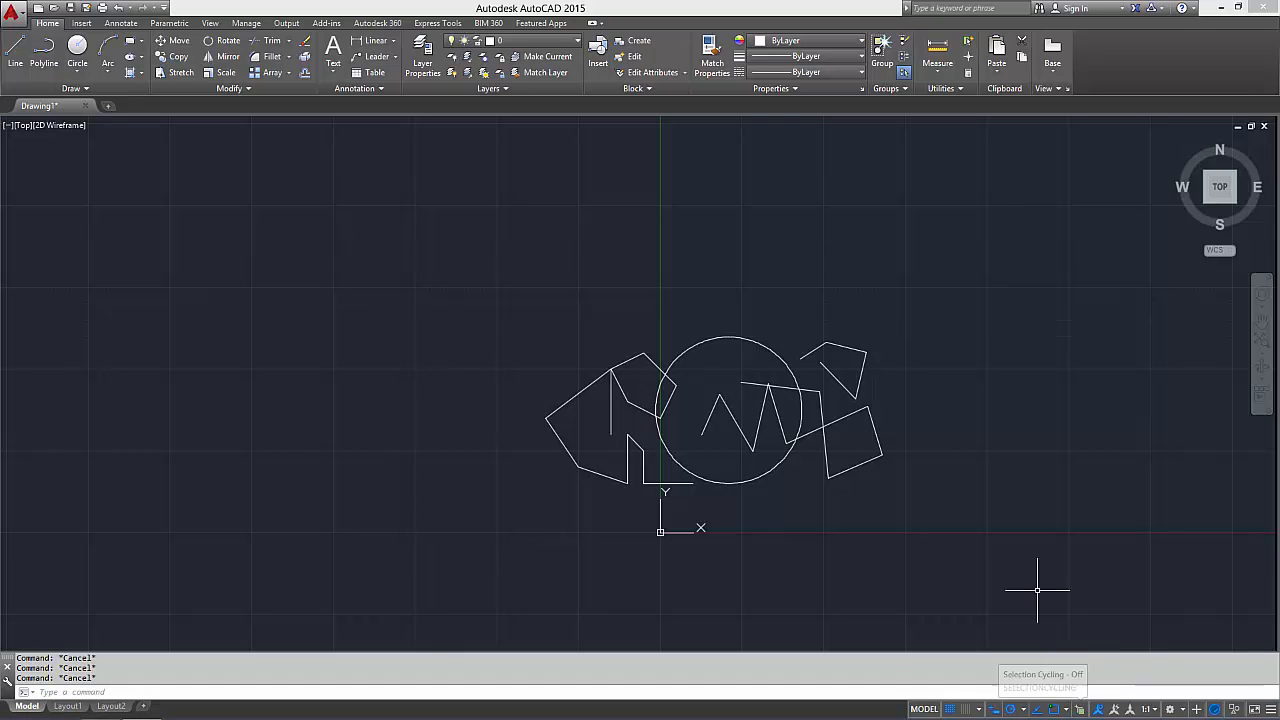
# - Turn on selection cycling, try it where the circle and a line meet, and dismiss the selection choices
pyautogui.click(1080, 709)
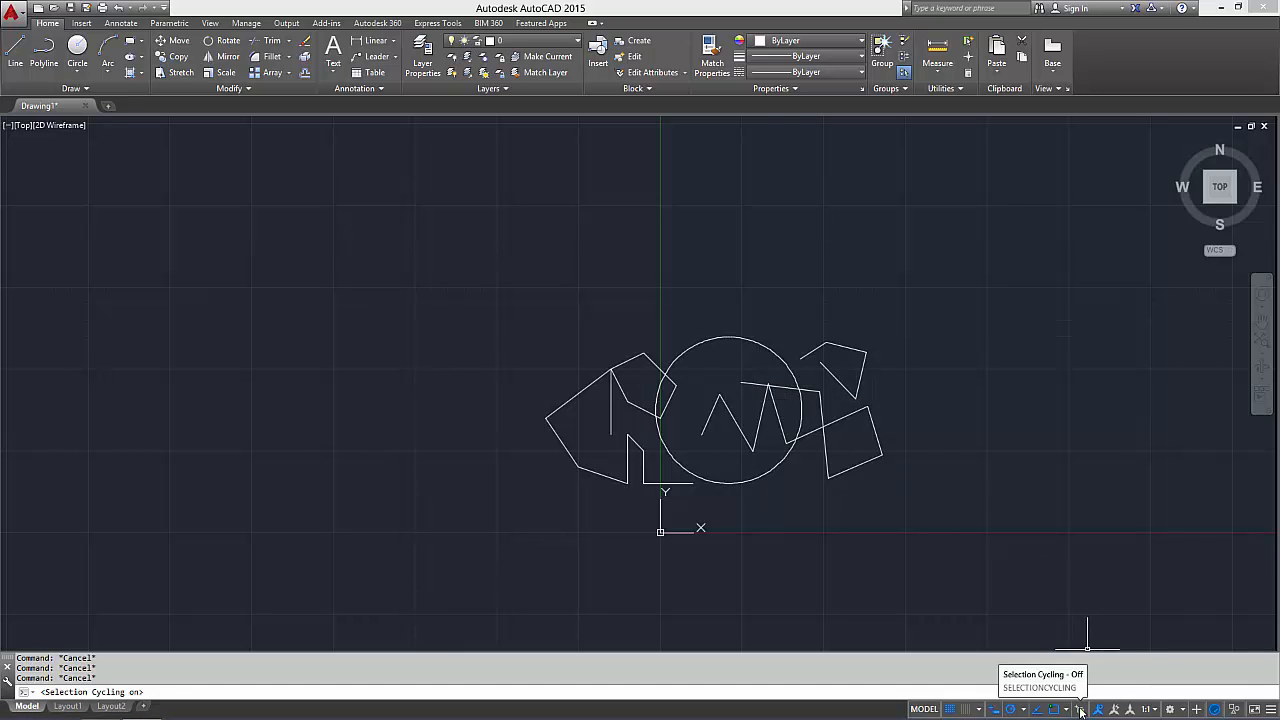
pyautogui.click(806, 383)
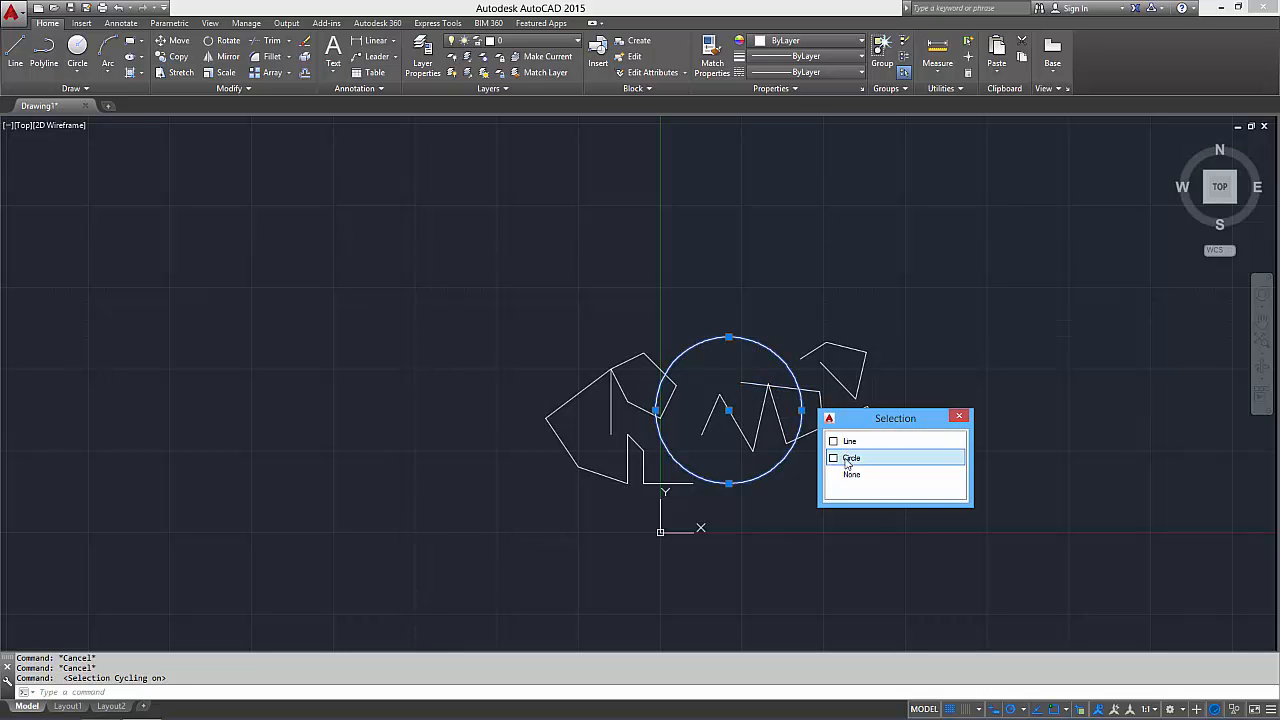
pyautogui.press('Escape')
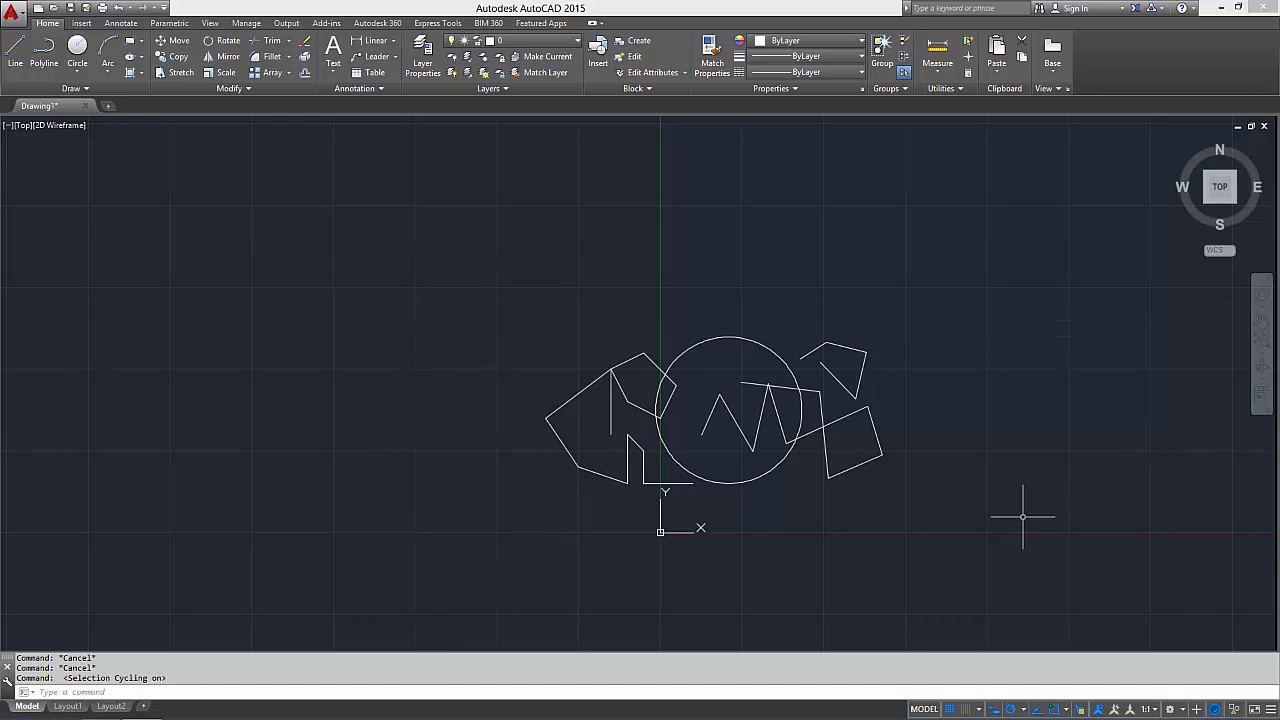
# - Enclose the circle and all the line segments in a rectangular window selection and delete them
pyautogui.click(488, 257)
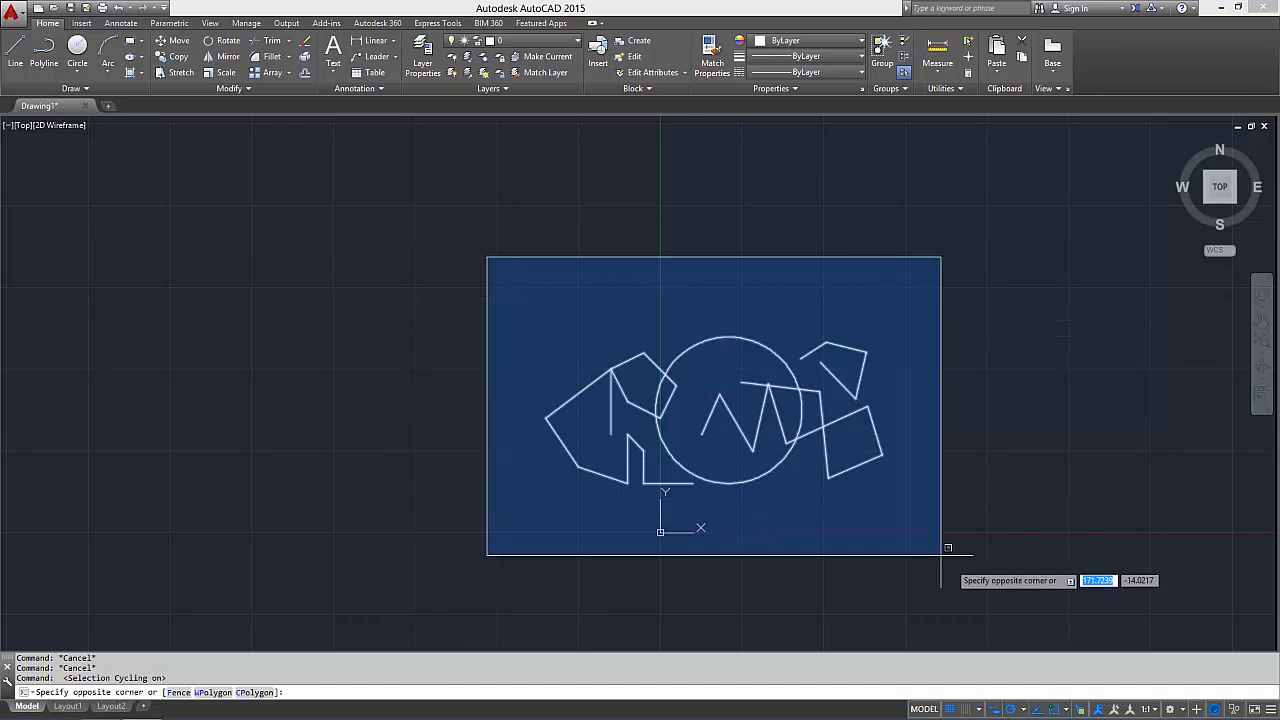
pyautogui.click(916, 534)
pyautogui.press('Delete')
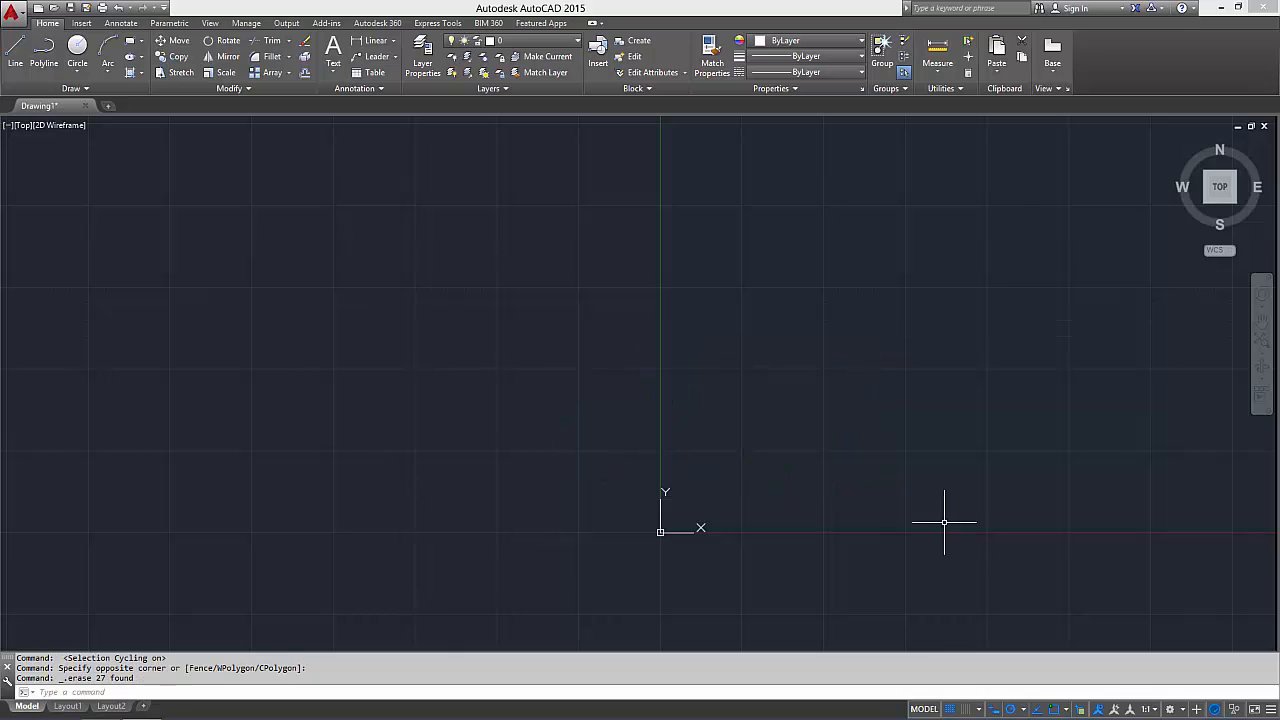